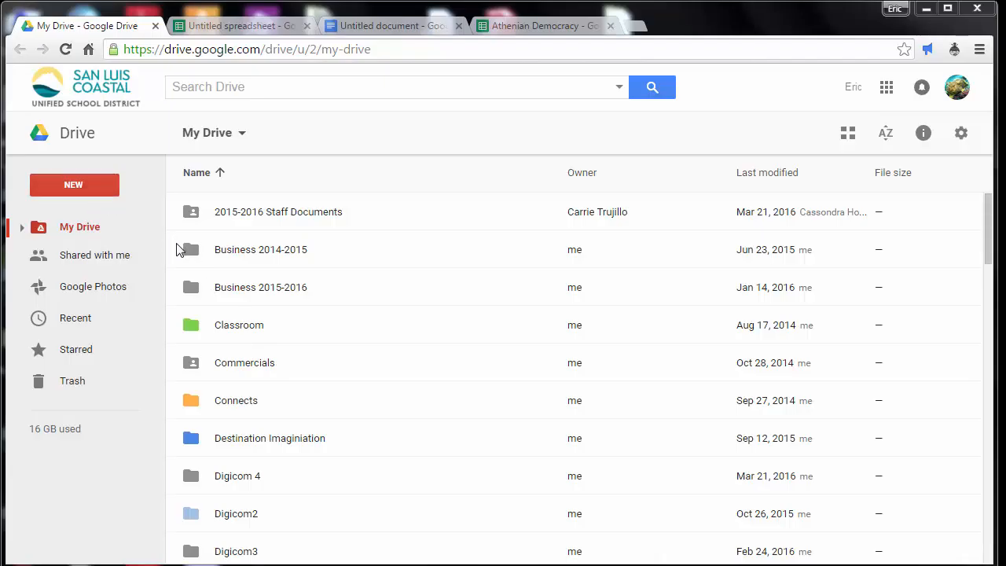
Create a blank Google Sheets spreadsheet from Drive, and switch to the open Athenian Democracy spreadsheet.
click(81, 198)
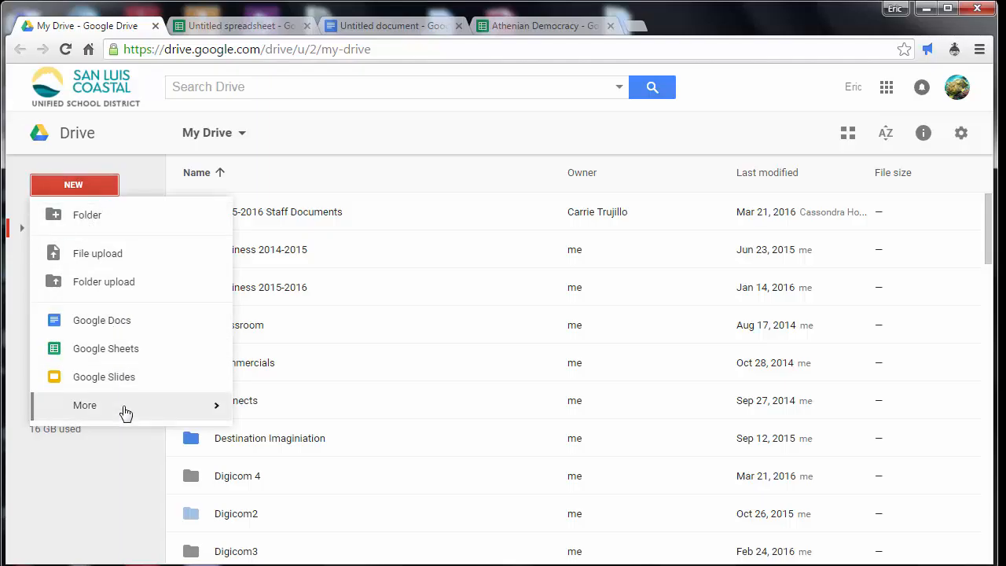
click(118, 351)
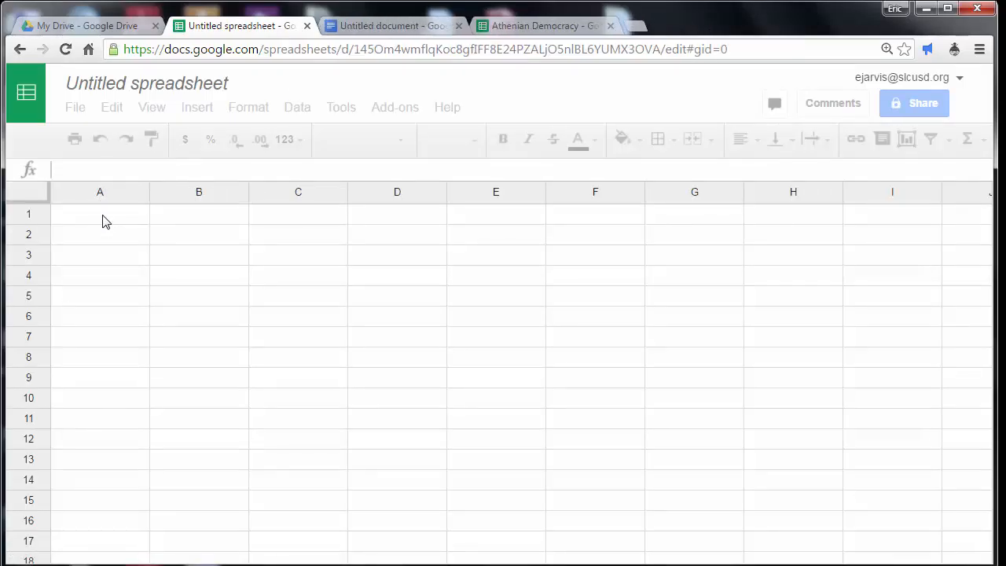
click(547, 26)
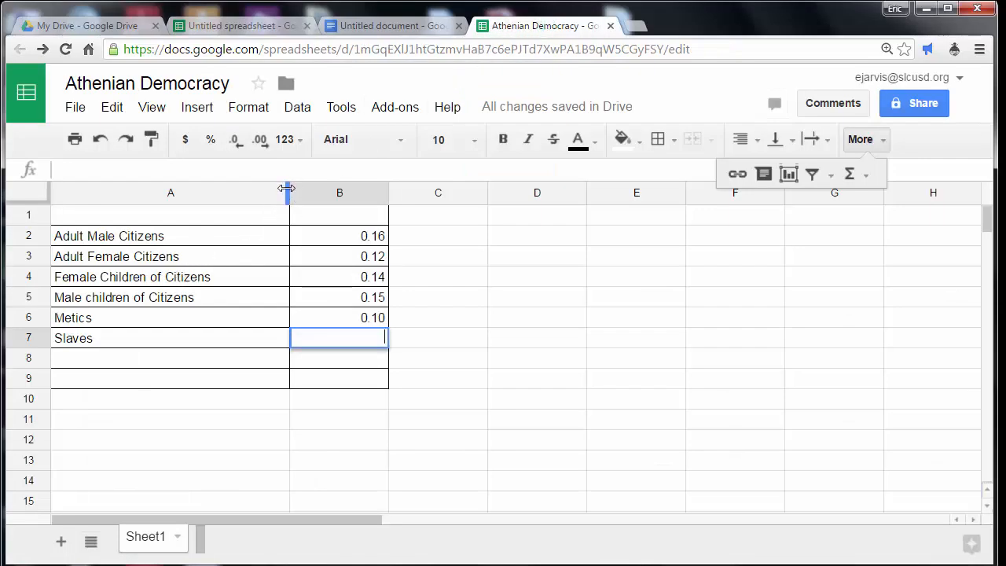
Narrow column A to fit its labels more closely and make the group names in A2:A7 bold.
drag(286, 189, 233, 189)
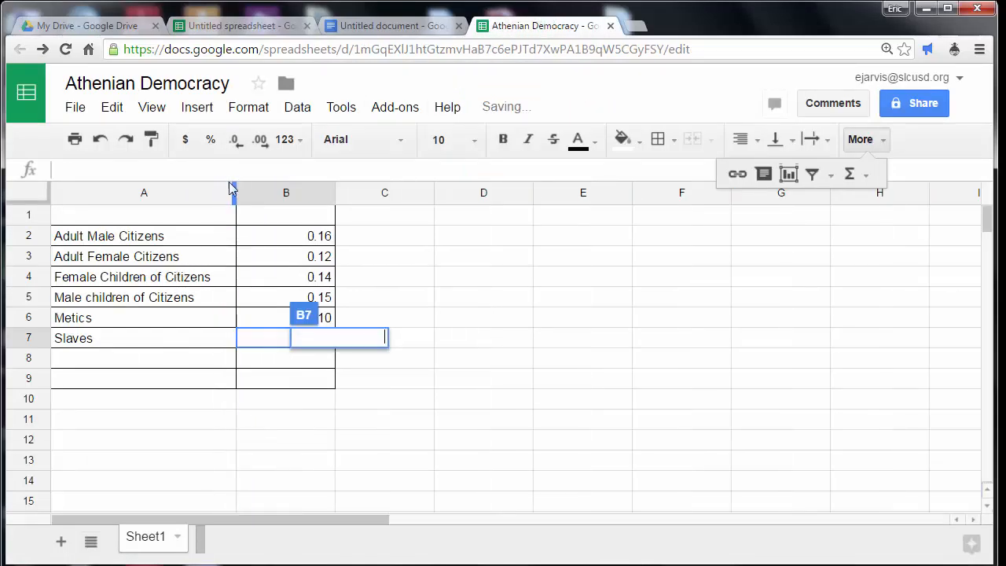
click(153, 238)
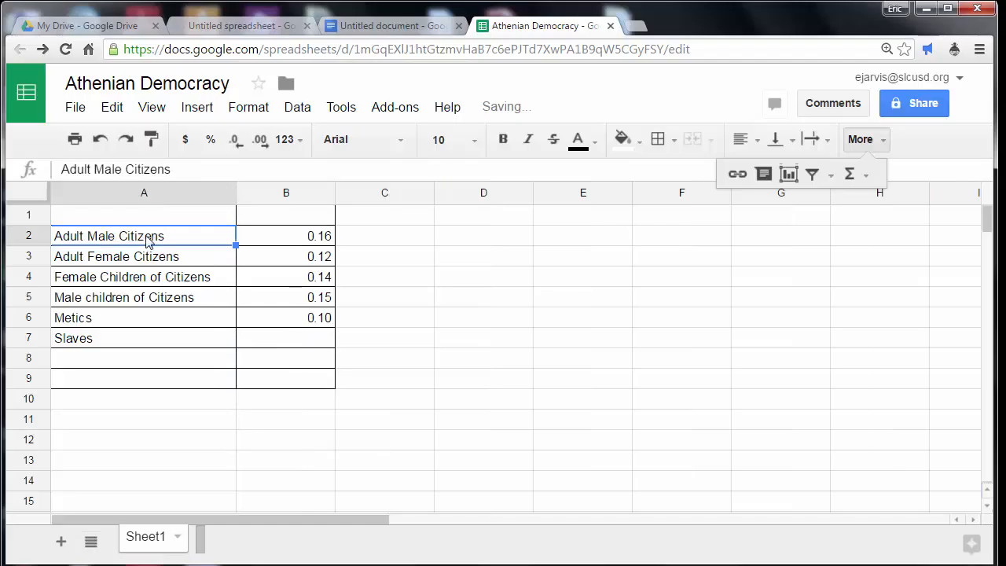
click(366, 140)
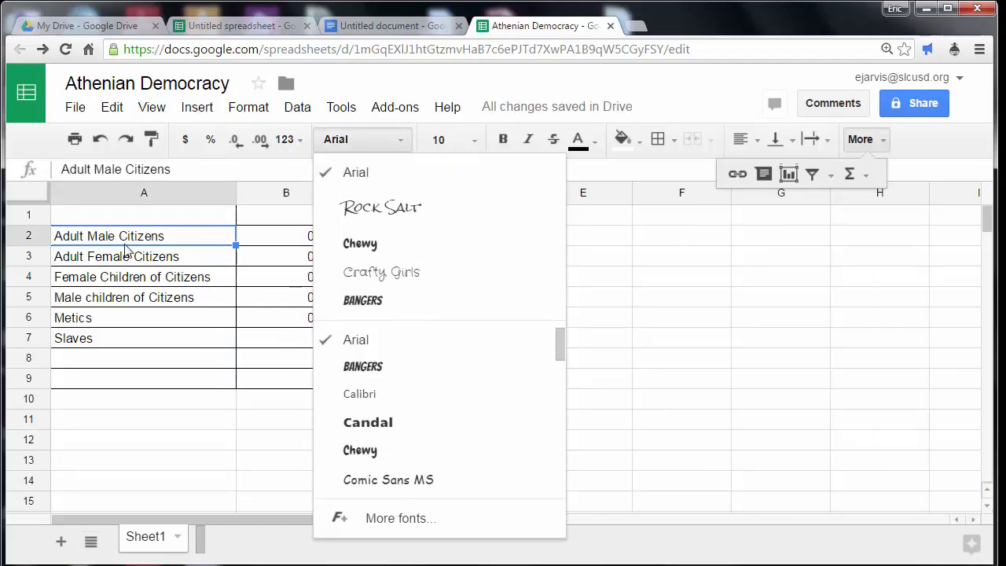
click(132, 240)
drag(132, 240, 133, 345)
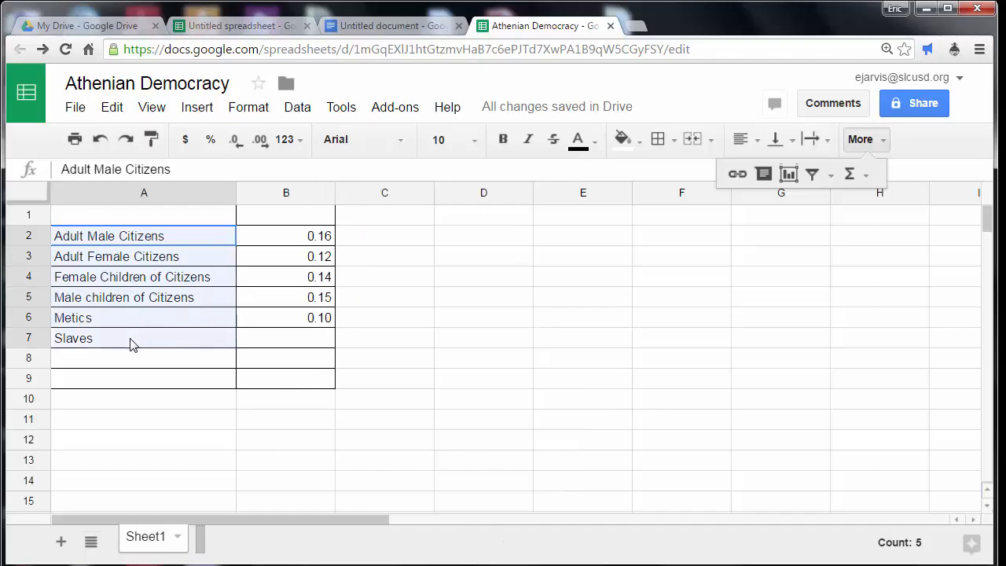
click(497, 142)
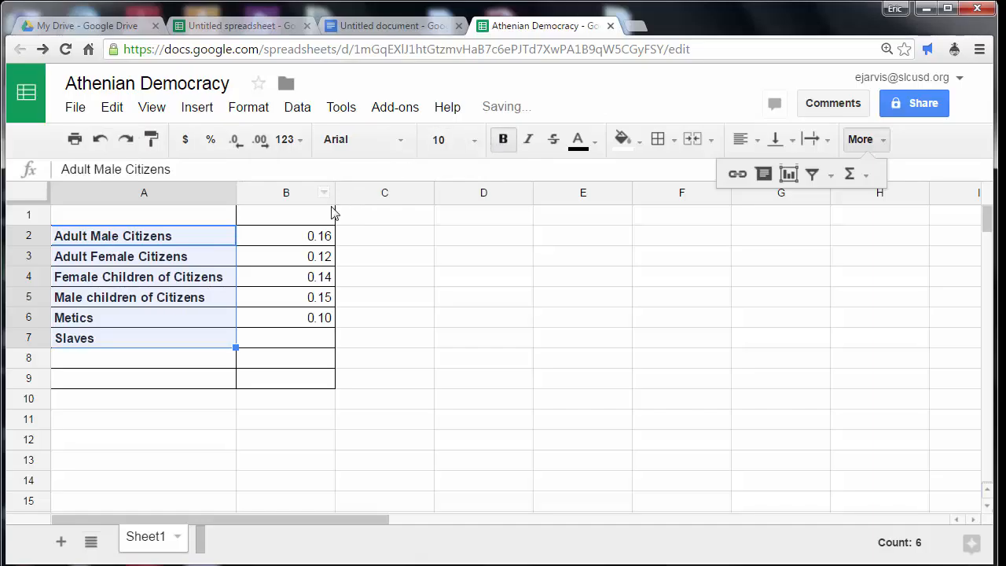
Format the values in B2:B6 as Percent.
click(313, 235)
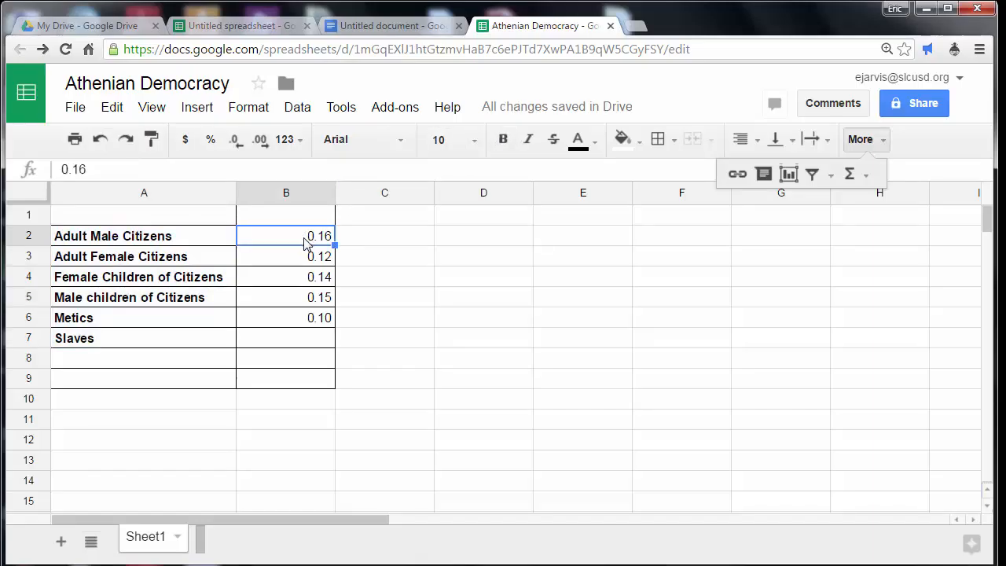
drag(307, 247, 303, 318)
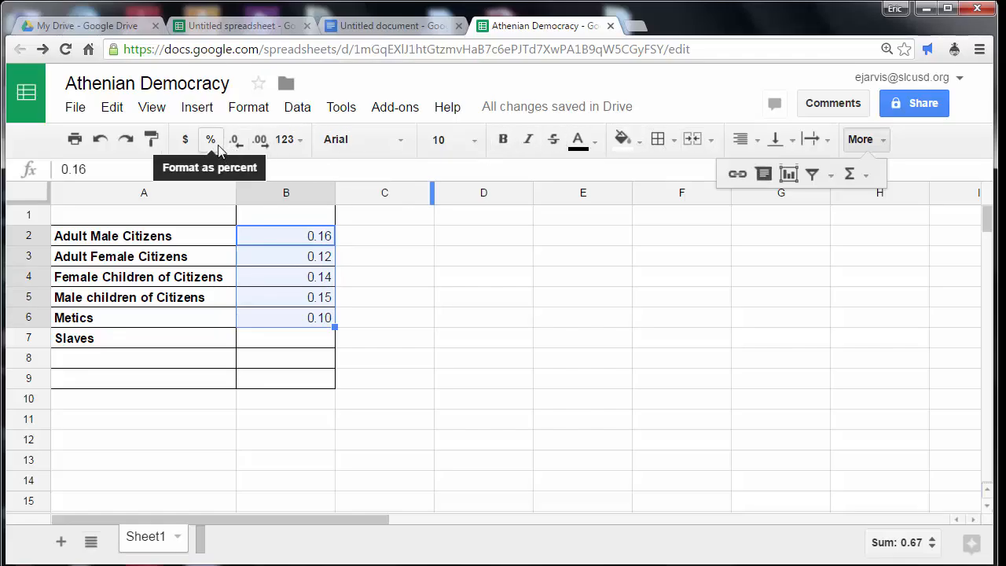
click(289, 142)
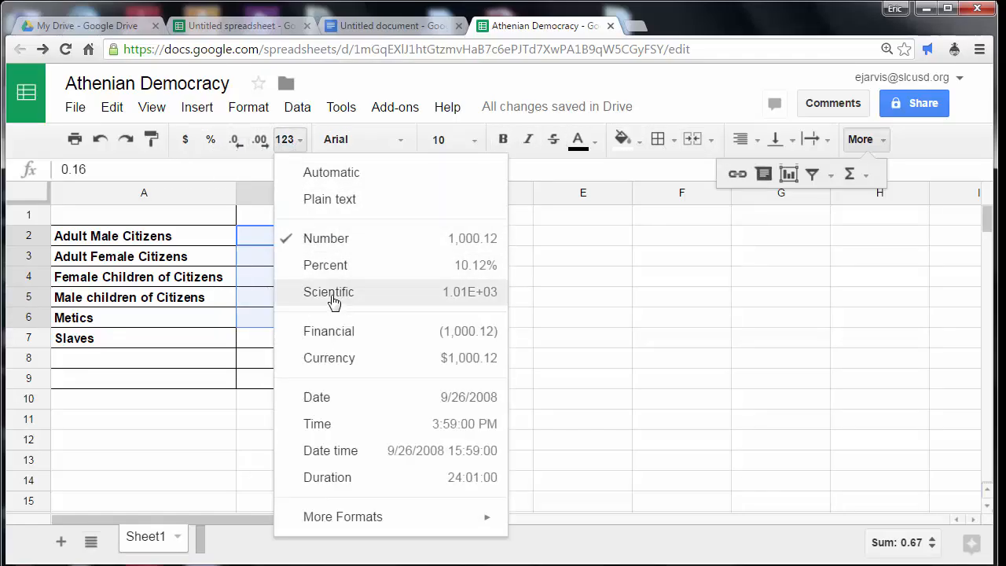
click(335, 268)
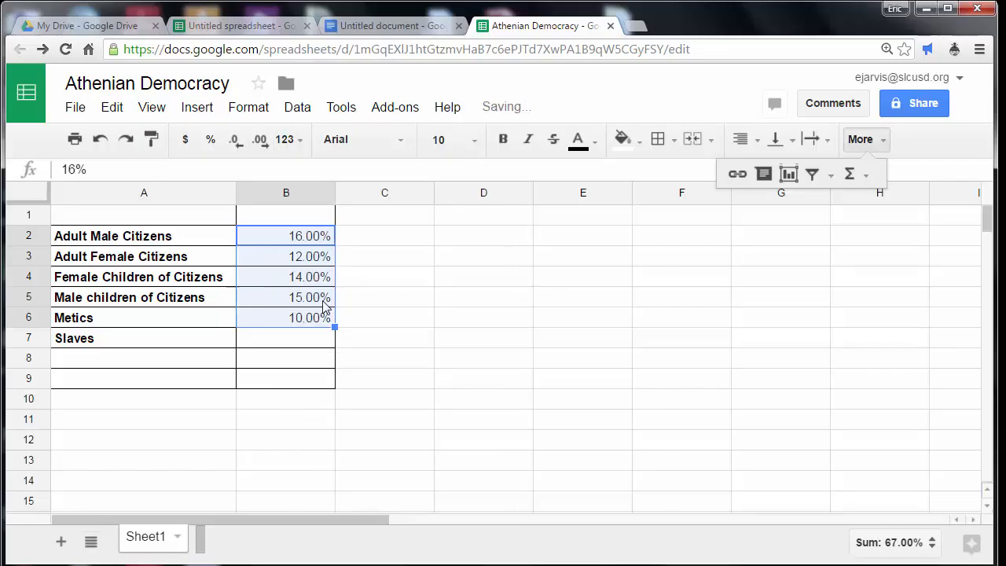
Try to apply the Percent format to cell B7 and enter 33 for Slaves.
click(301, 339)
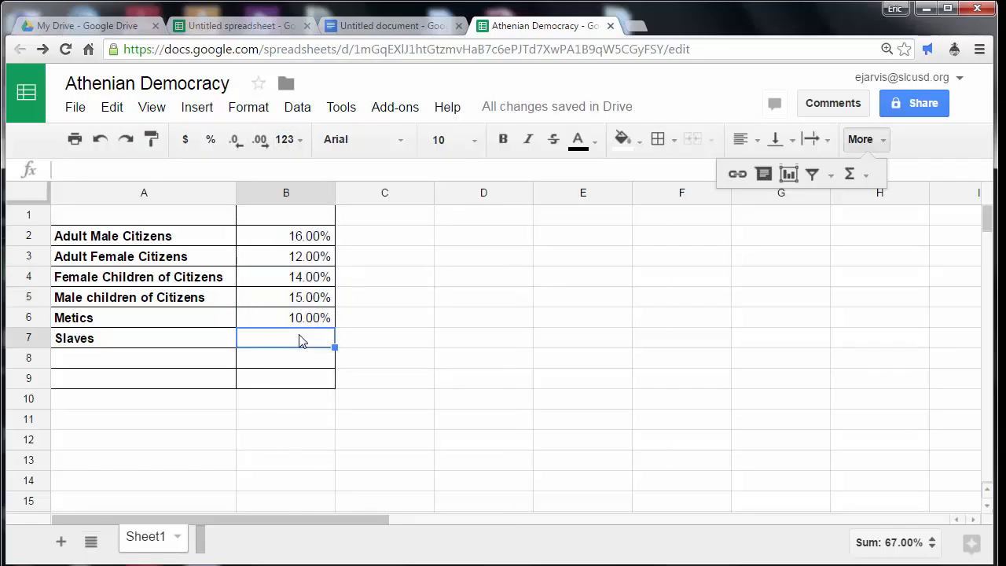
click(284, 140)
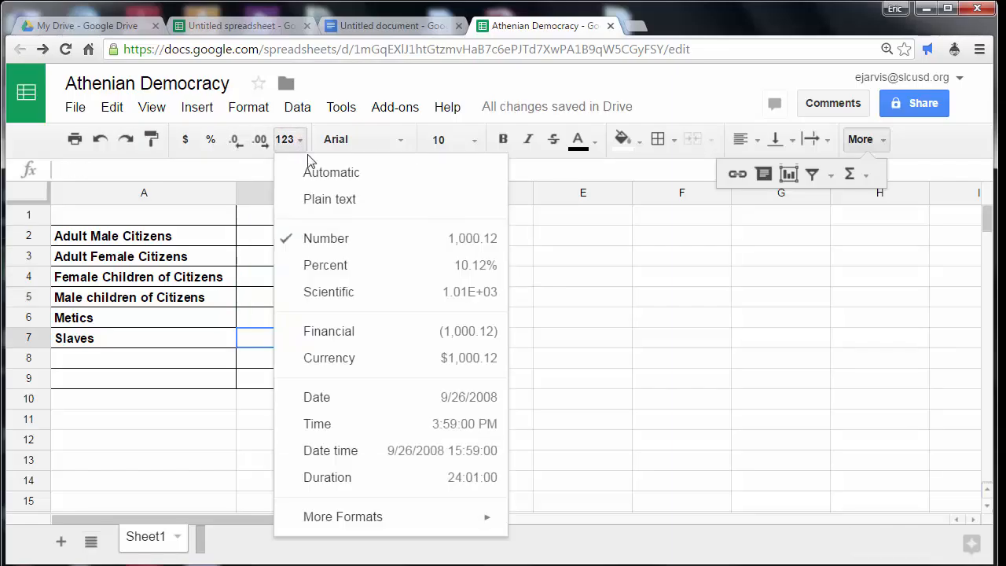
click(331, 274)
double_click(311, 337)
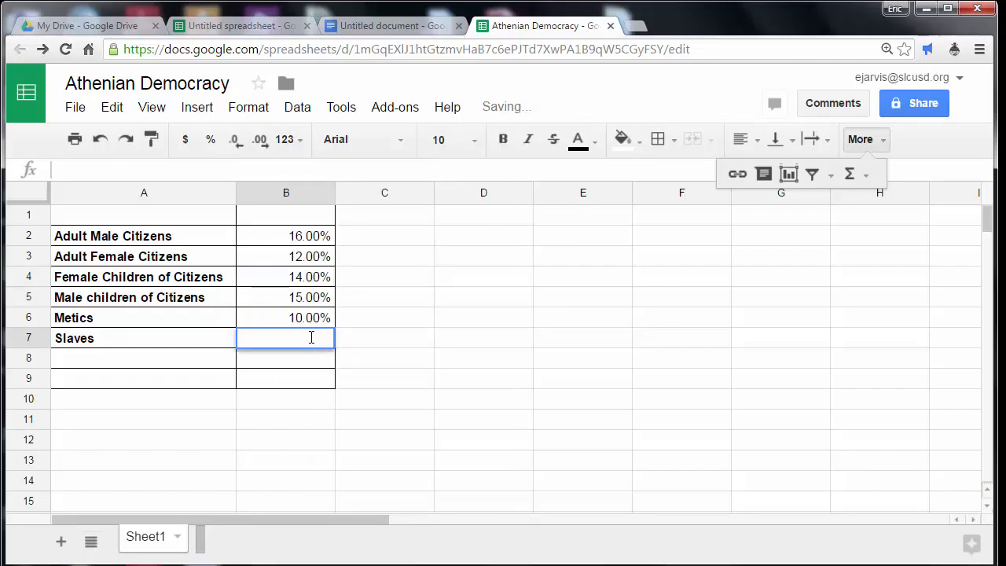
text(33)
key(Return)
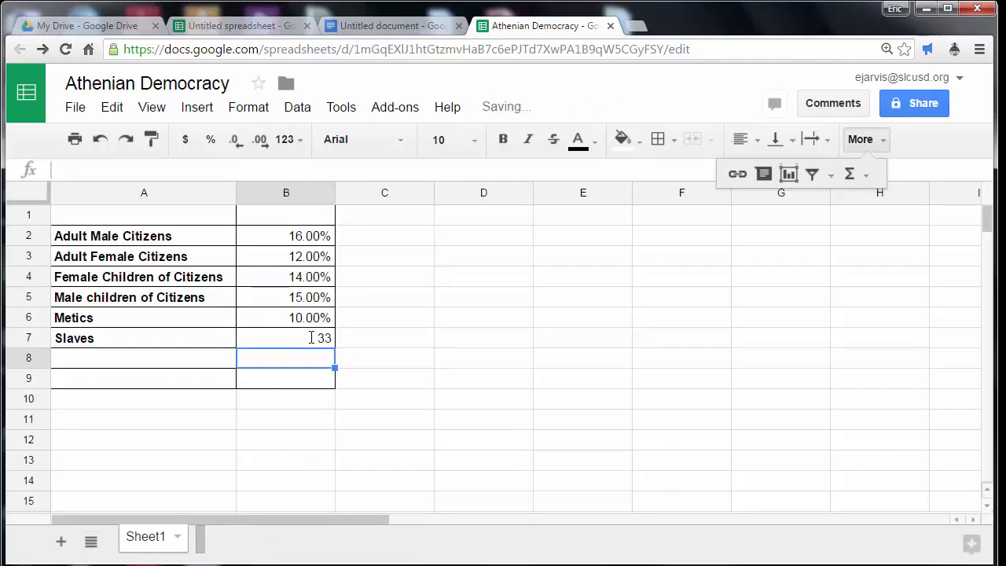
Clear the Slaves value in B7, apply the Percent format to the cell and enter 33 again.
click(288, 340)
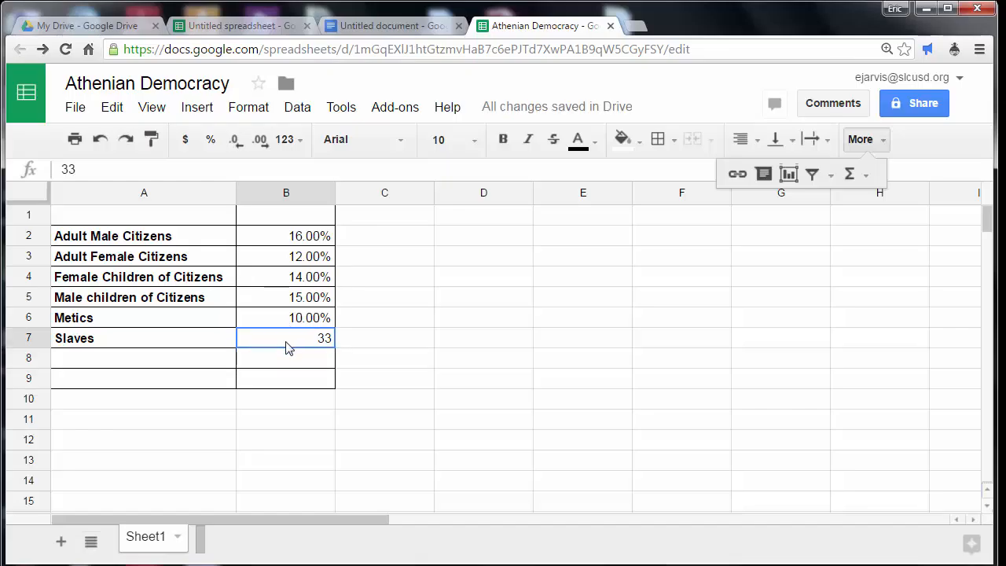
double_click(297, 341)
drag(297, 341, 346, 341)
key(BackSpace)
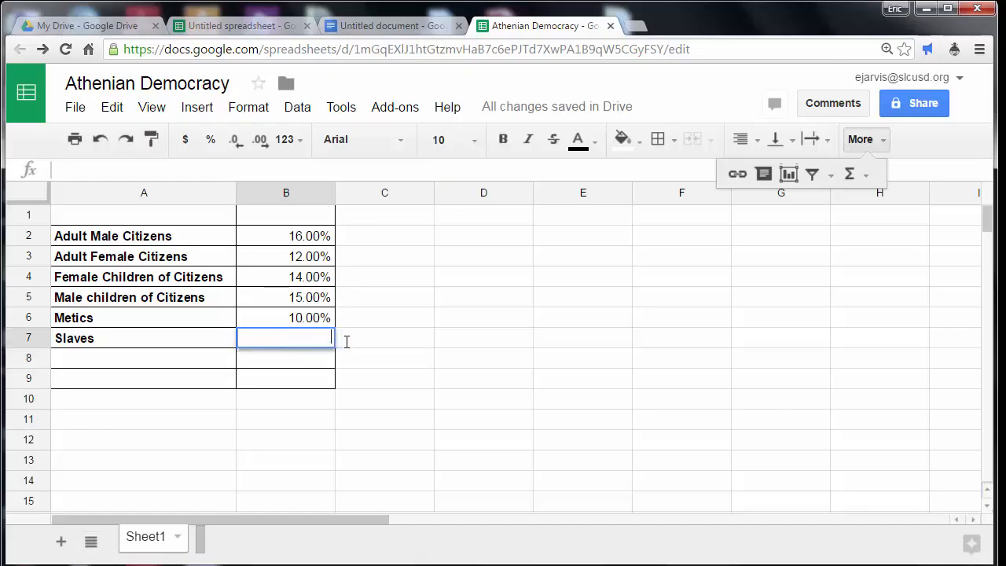
click(299, 141)
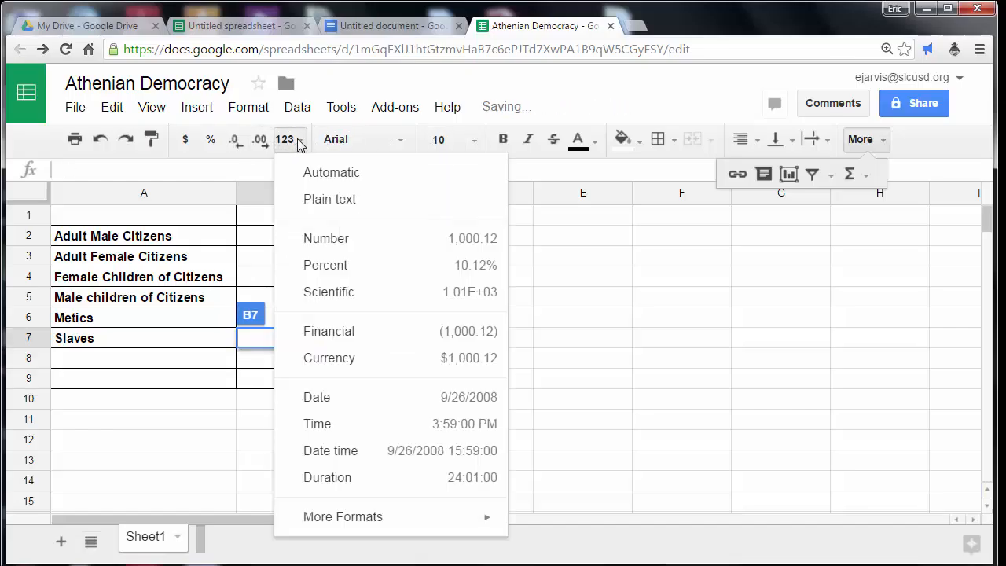
click(349, 281)
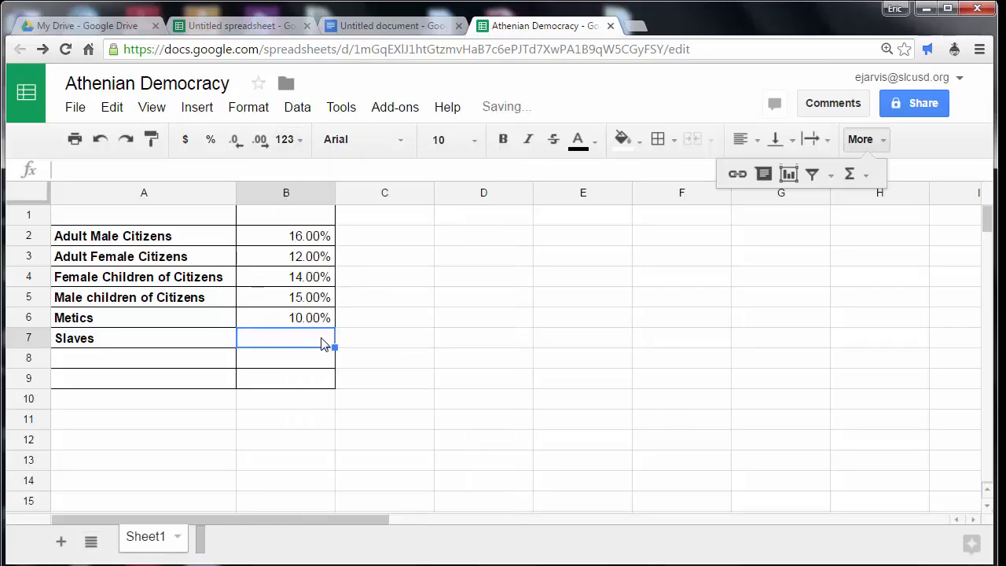
text(33)
key(Return)
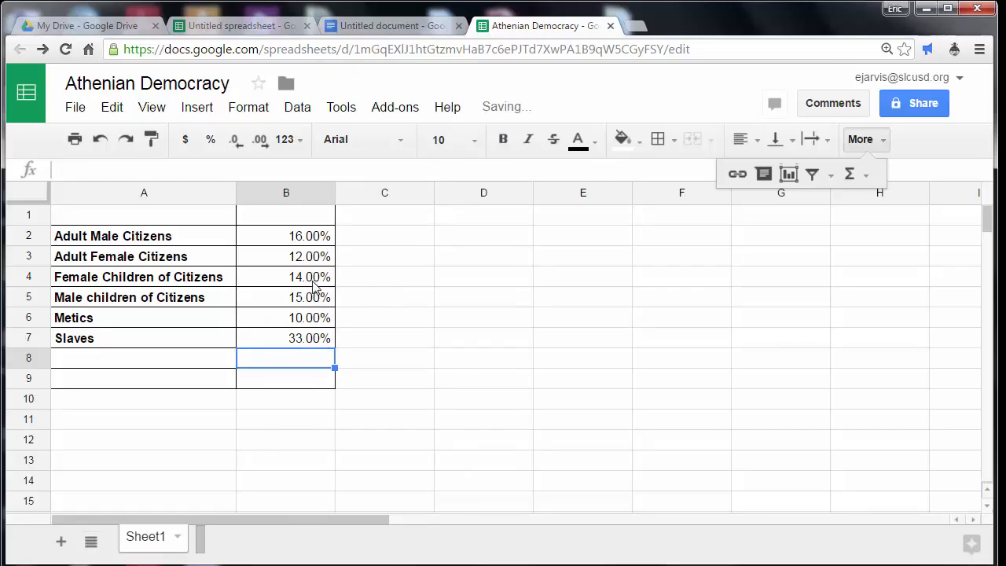
Reduce the percentages in B2:B7 to zero decimal places.
drag(309, 238, 307, 342)
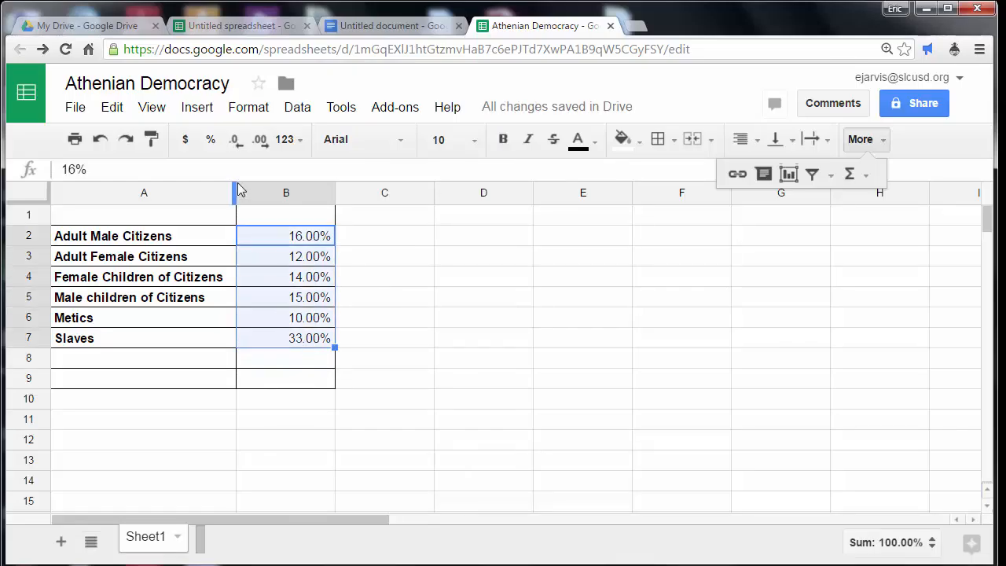
click(235, 143)
click(235, 143)
click(378, 297)
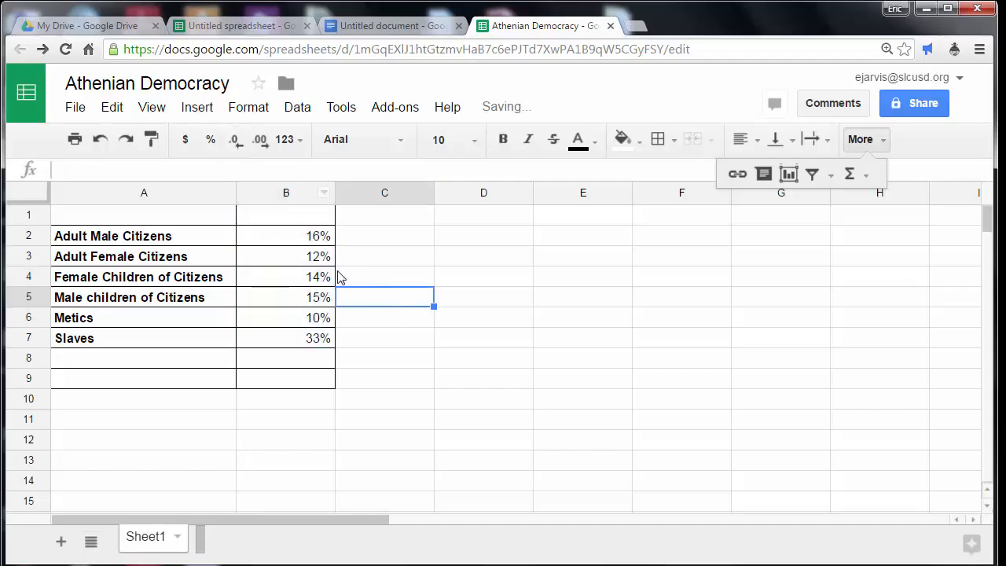
Make the percentages in B2:B7 bold.
drag(319, 236, 314, 344)
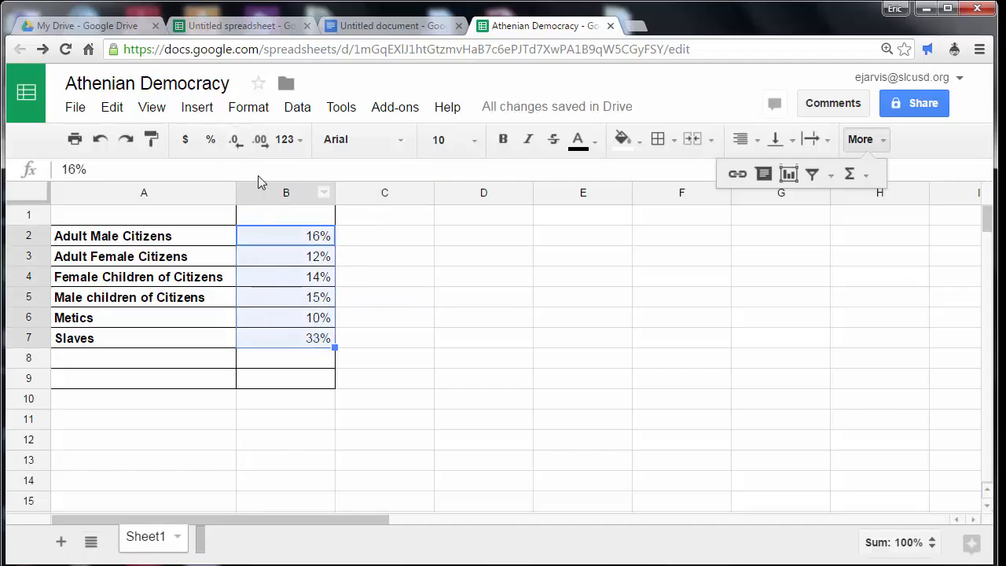
click(503, 139)
click(402, 235)
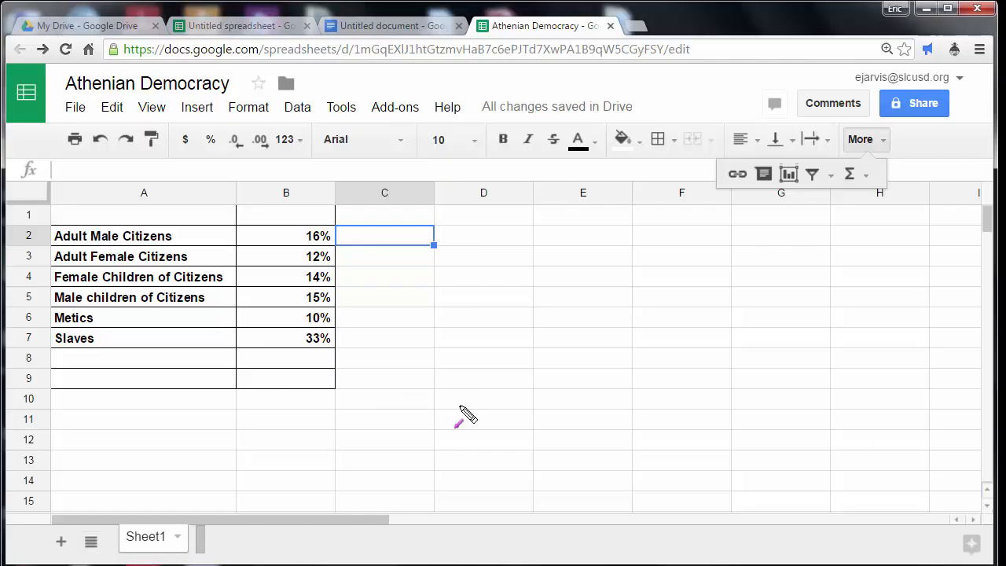
drag(461, 407, 189, 347)
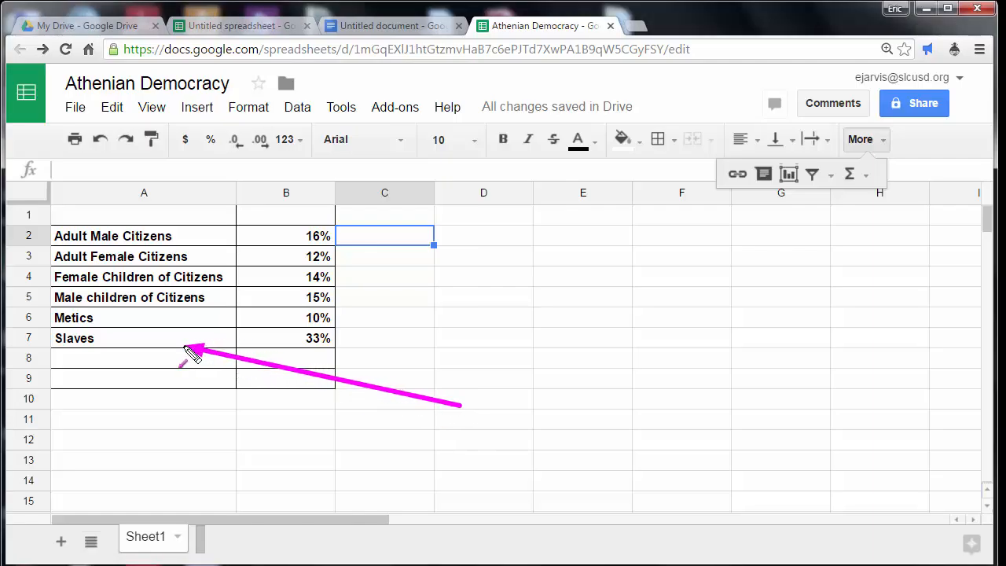
drag(334, 284, 201, 239)
key(Escape)
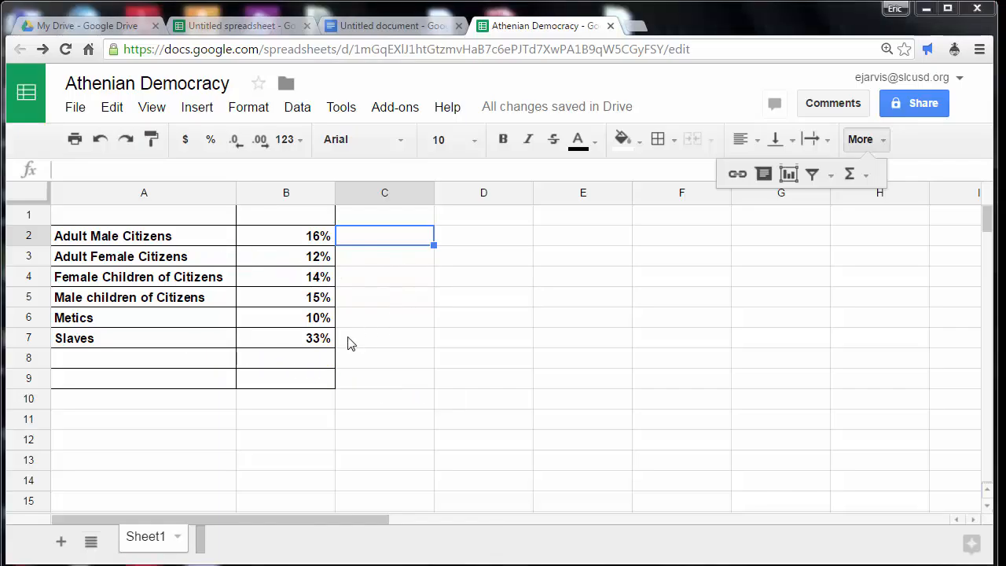
Insert a SUM function in cell B9 that totals the percentages in B2:B7.
click(317, 383)
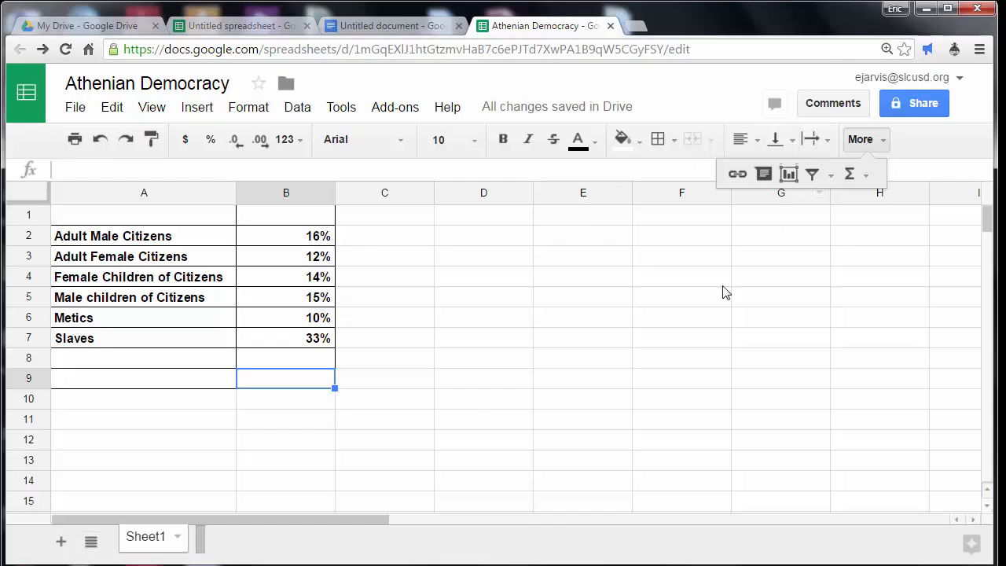
click(447, 344)
click(312, 382)
click(863, 145)
click(875, 146)
click(859, 177)
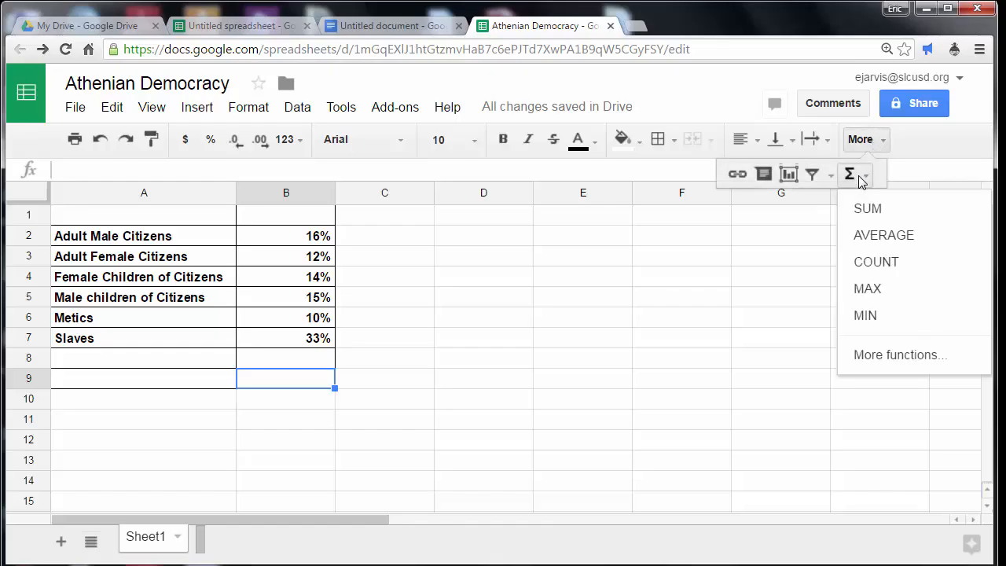
click(310, 389)
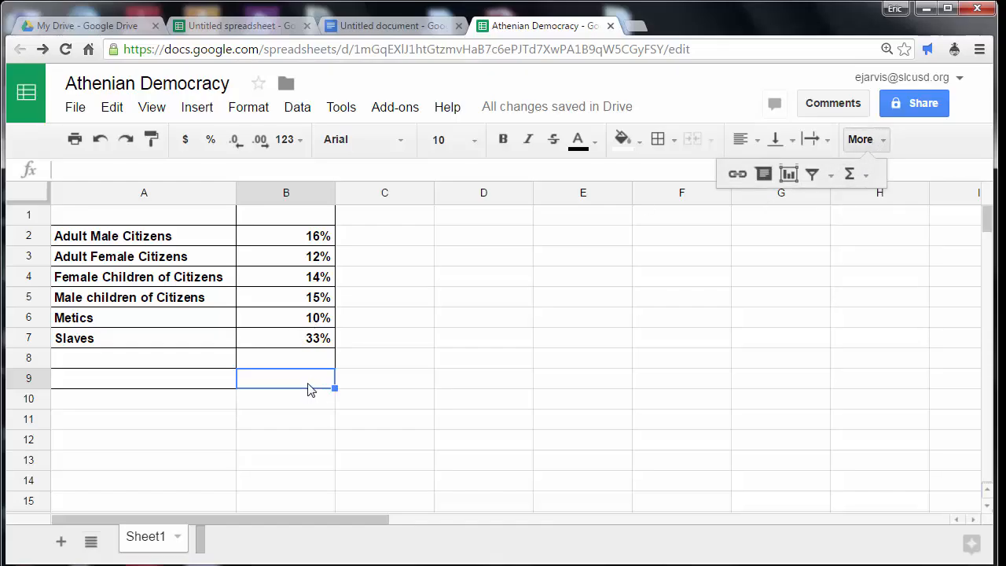
click(865, 175)
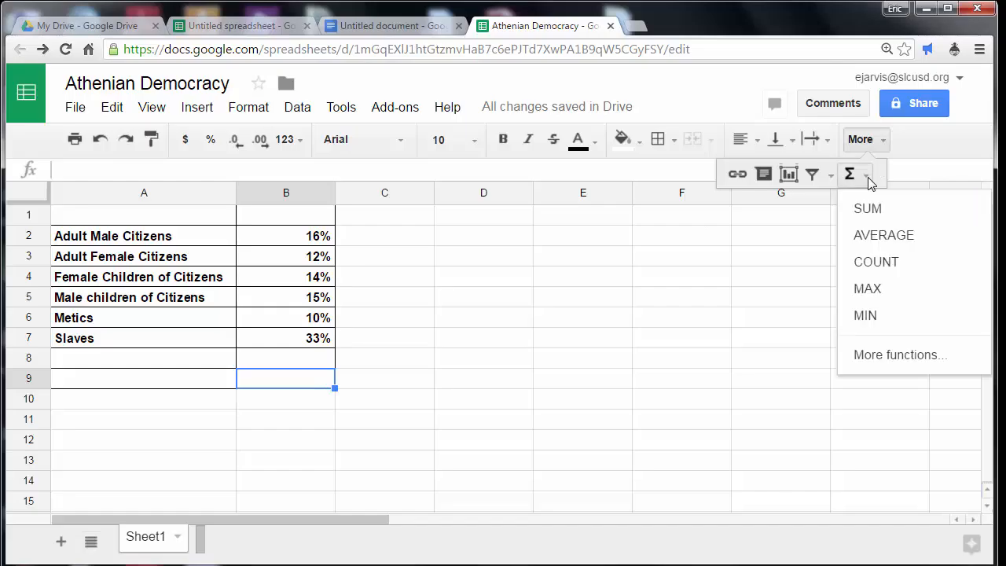
click(868, 209)
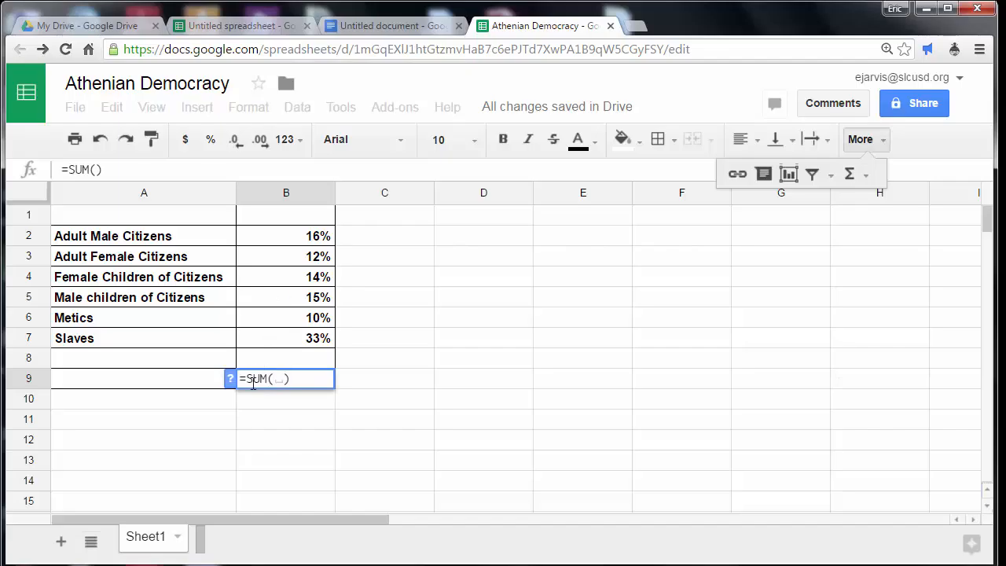
drag(309, 242, 324, 338)
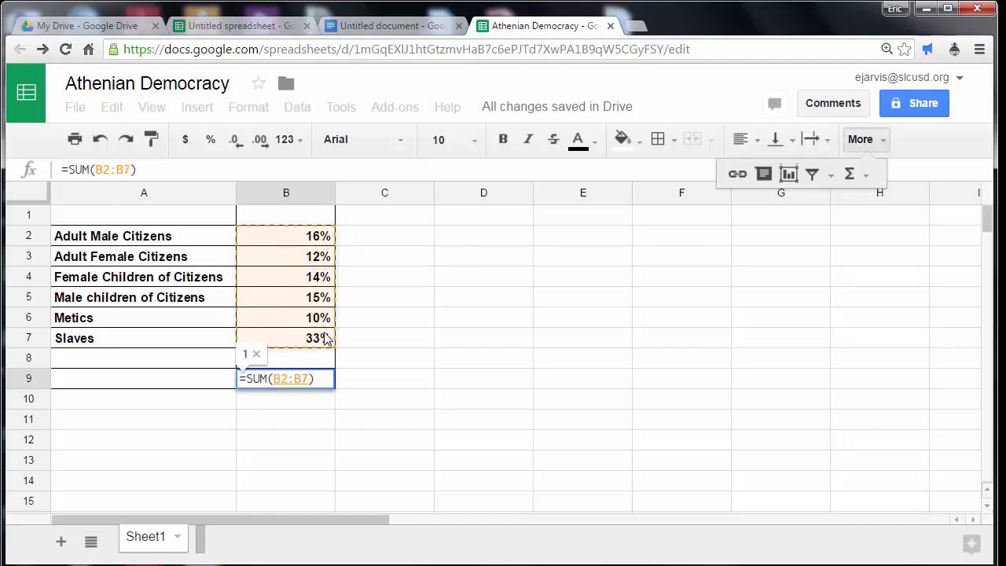
key(Return)
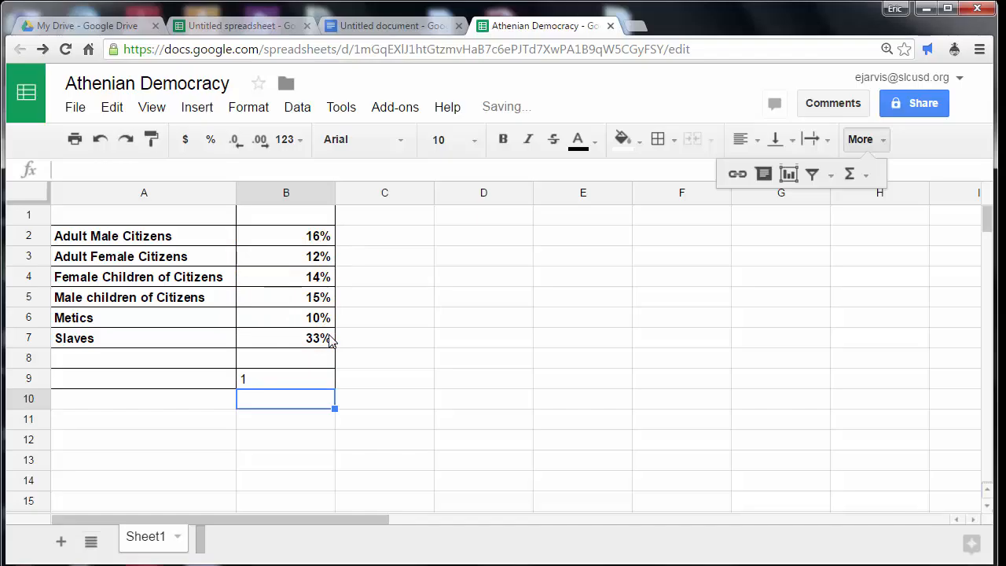
Format the total in B9 as a percentage with zero decimal places.
click(313, 380)
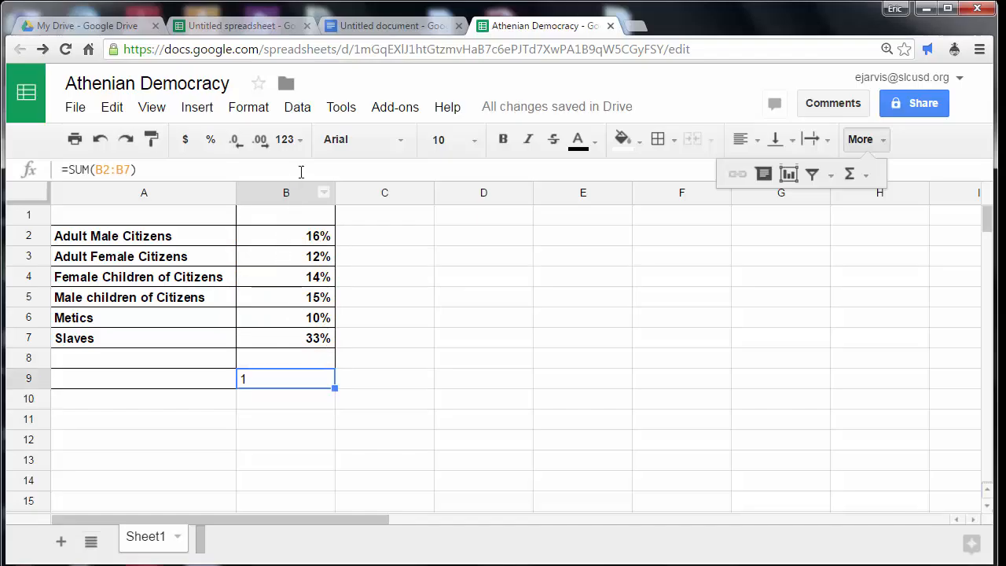
click(293, 140)
click(336, 267)
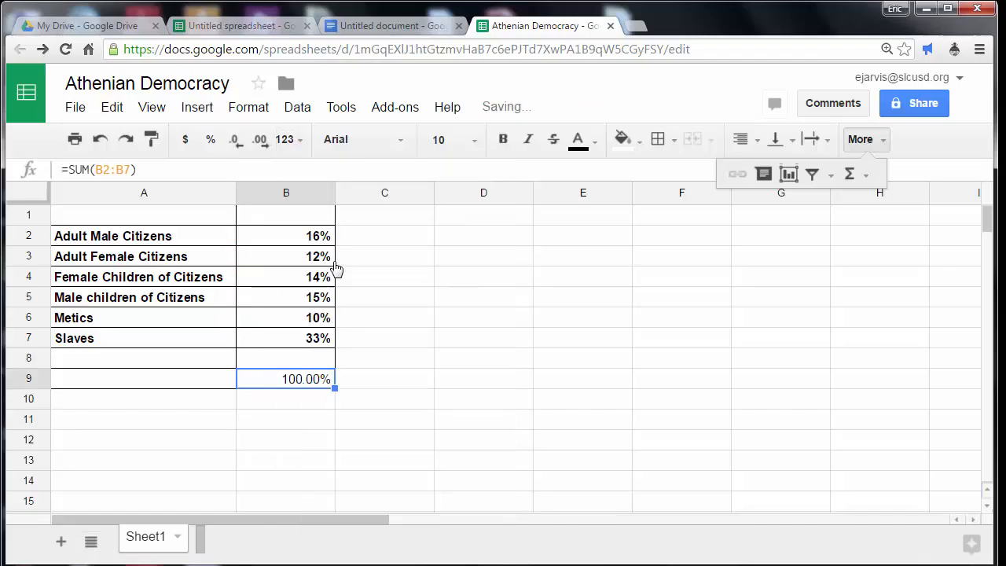
click(235, 140)
click(236, 141)
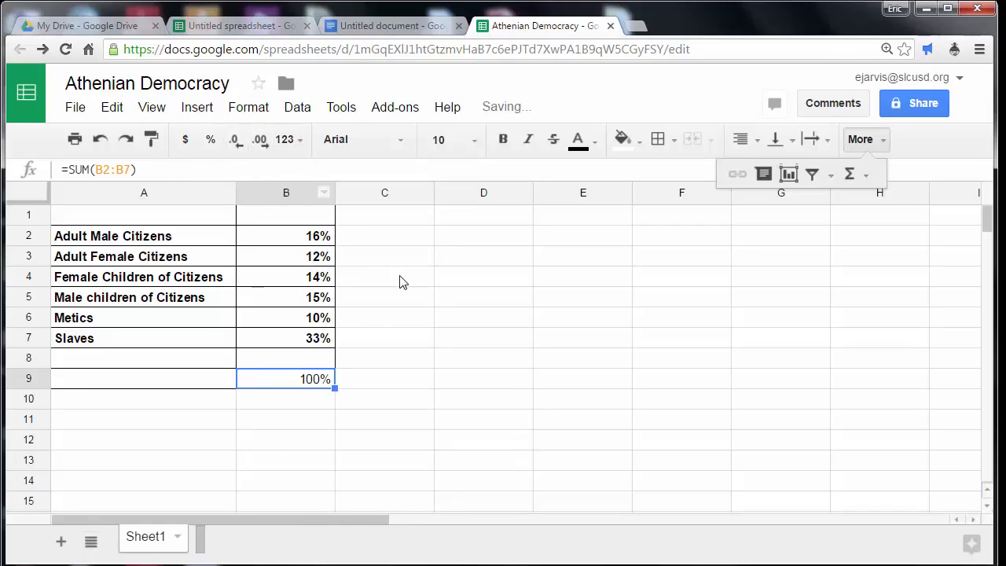
click(400, 283)
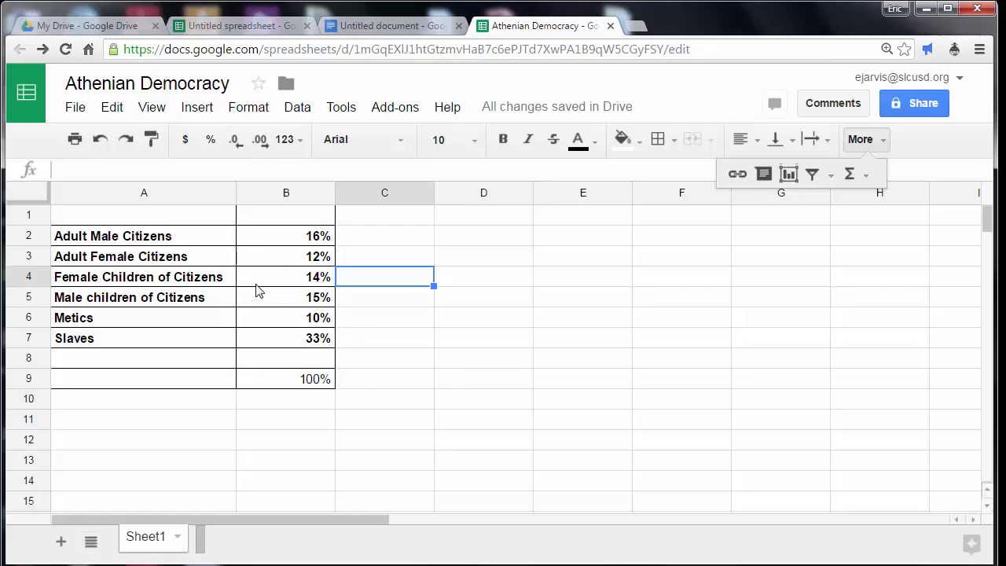
Start a new chart from the population labels and percentages in A2:B7.
drag(205, 240, 255, 351)
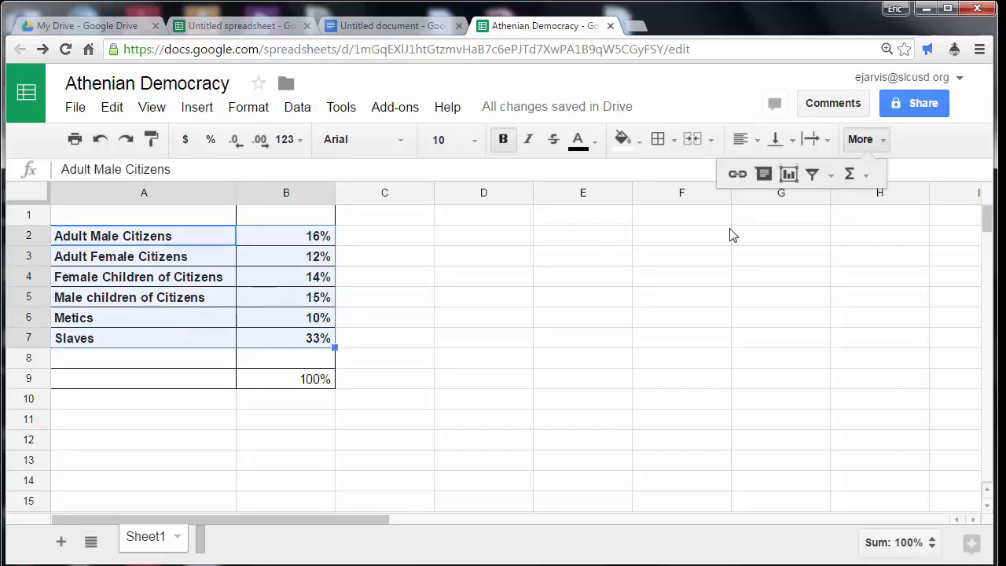
click(788, 175)
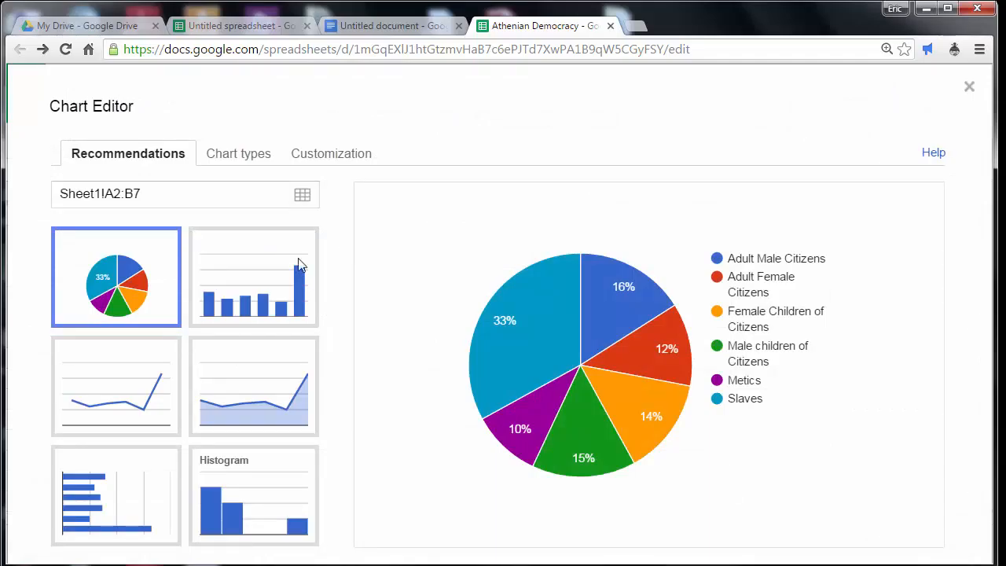
Preview the recommended column and area charts, and return to the pie chart.
click(251, 160)
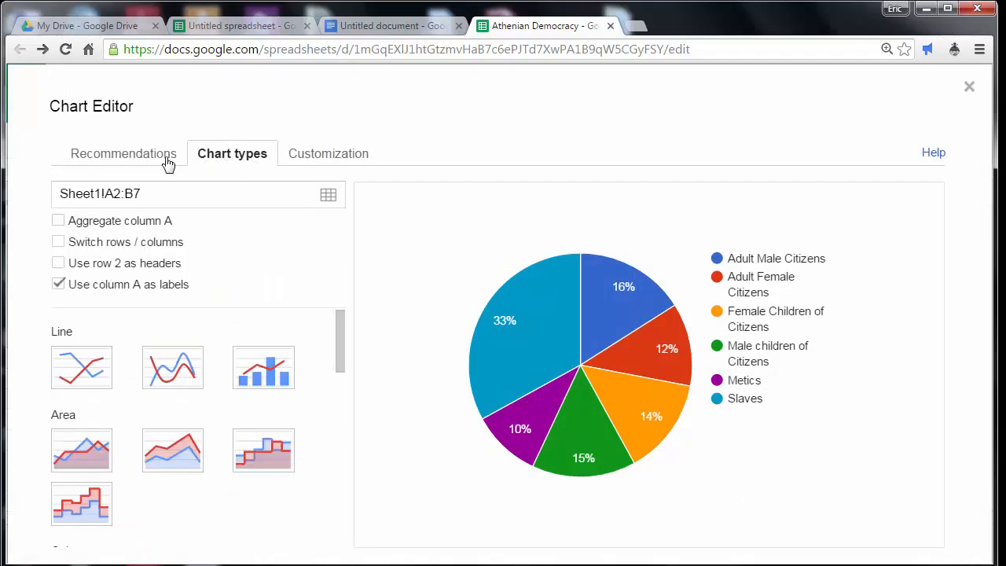
click(114, 159)
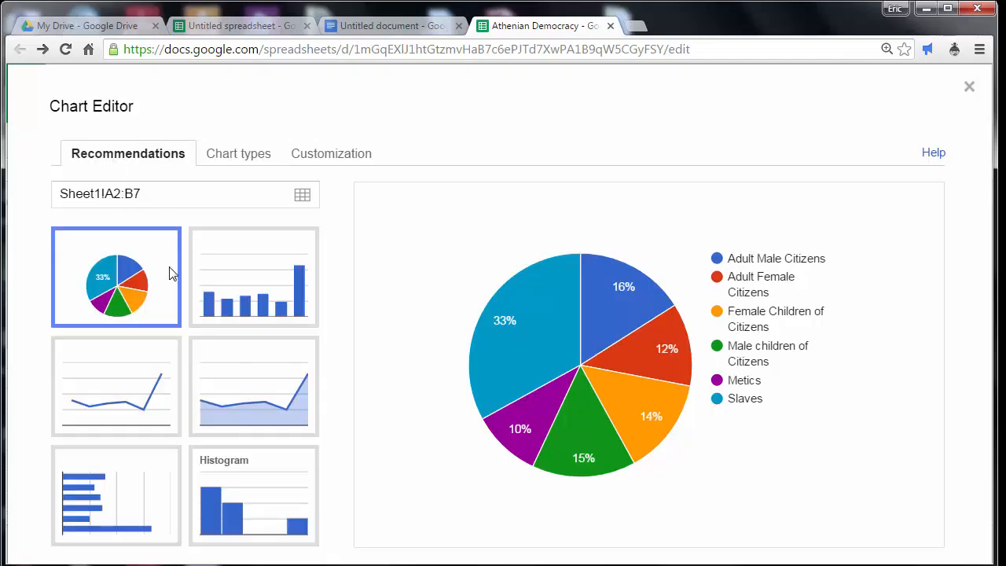
click(214, 287)
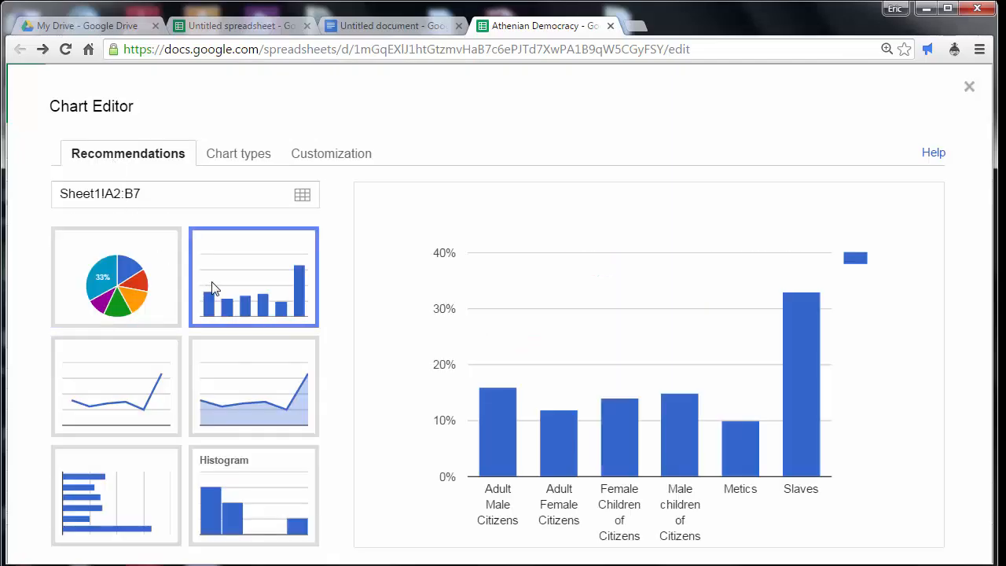
click(225, 409)
click(126, 404)
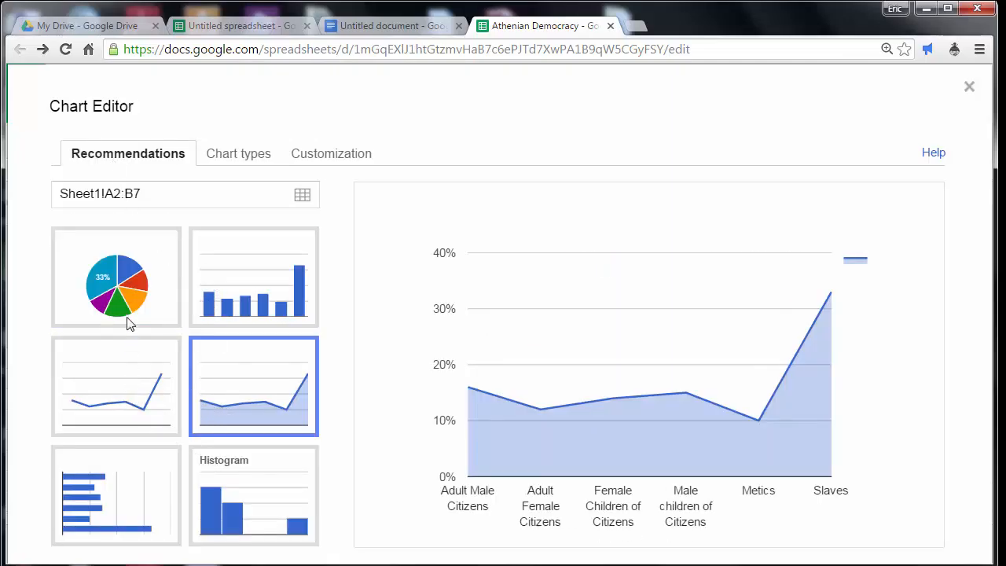
click(130, 307)
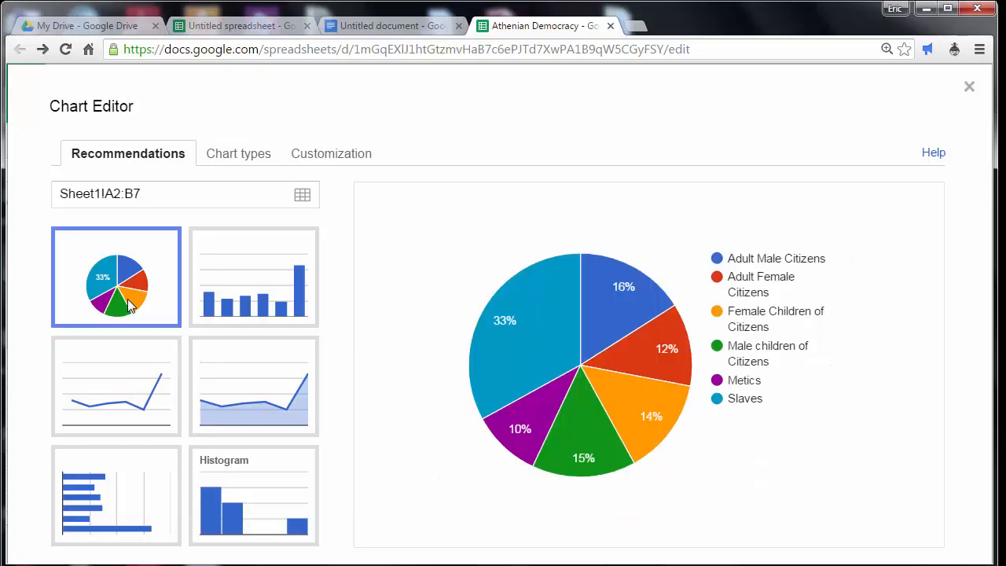
Title the pie chart "People of Athens" and insert it into the sheet.
click(317, 161)
click(168, 274)
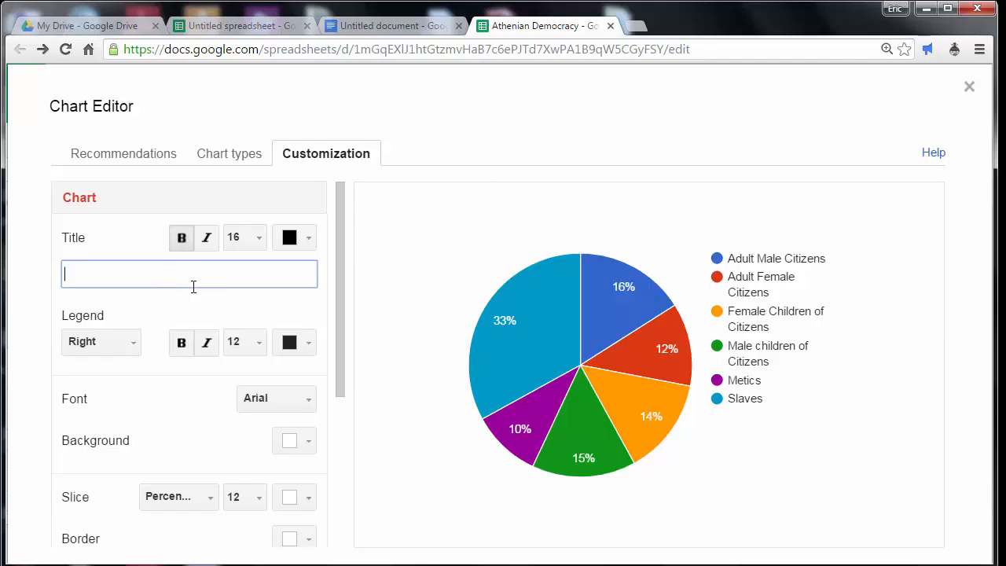
text(People of Athens)
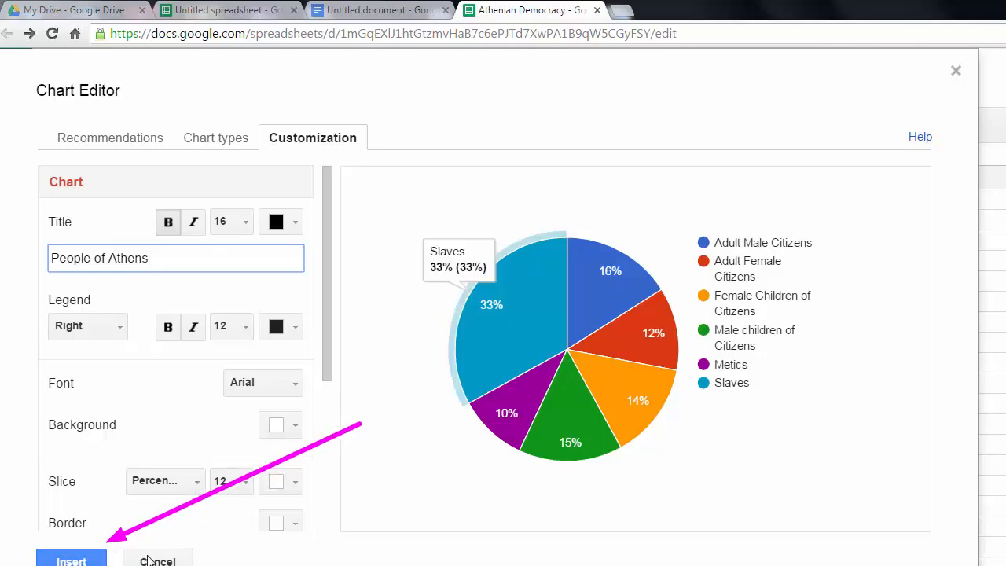
click(85, 563)
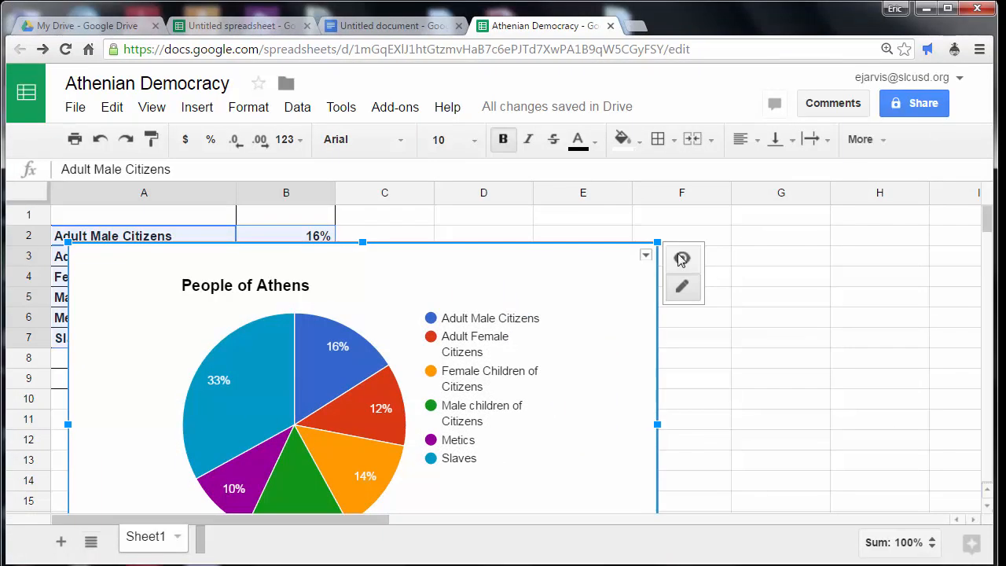
Move the People of Athens chart up so its upper edge lies in row 1.
drag(498, 276, 515, 174)
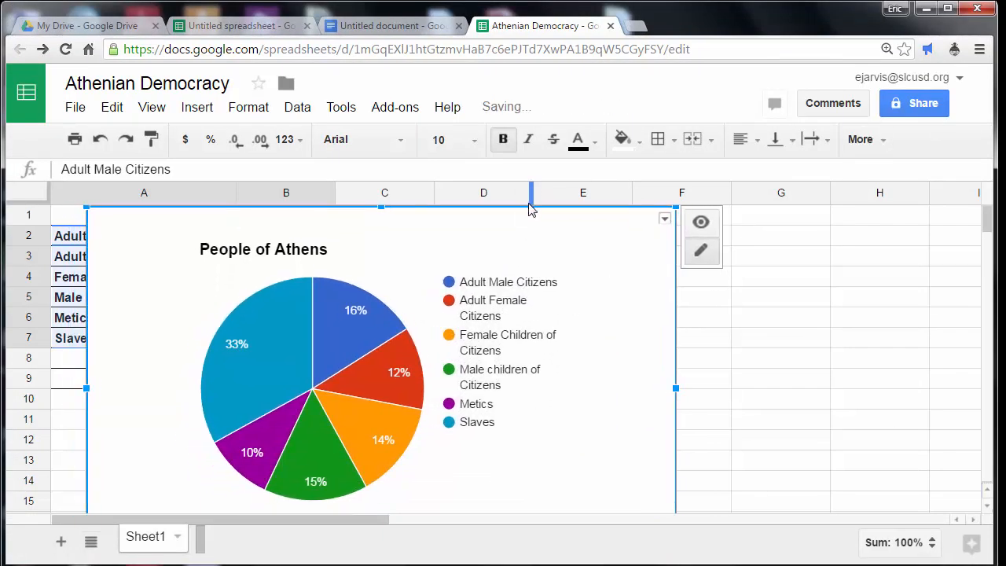
mouse_move(987, 220)
mouse_down()
mouse_move(987, 231)
mouse_move(982, 223)
mouse_up()
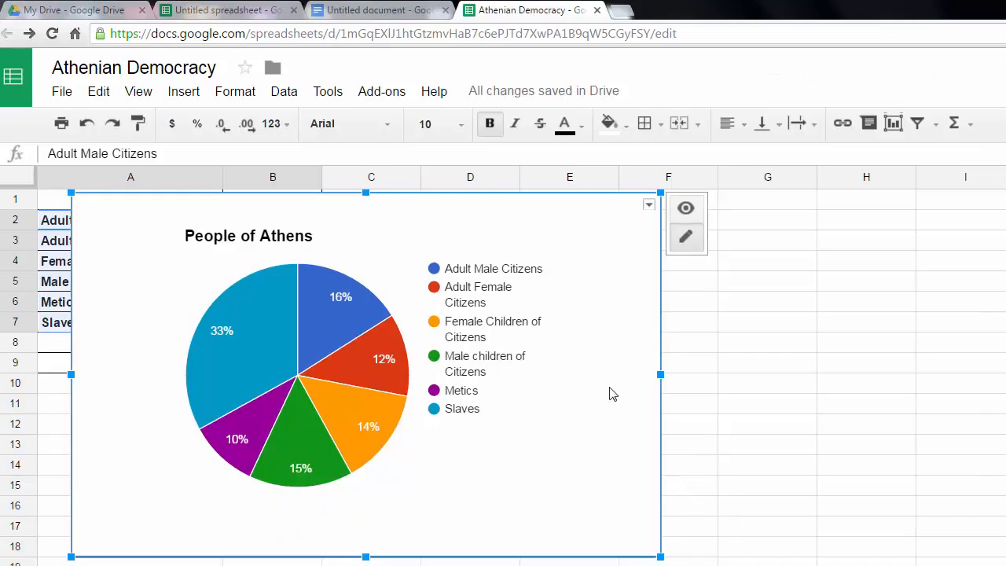
click(685, 213)
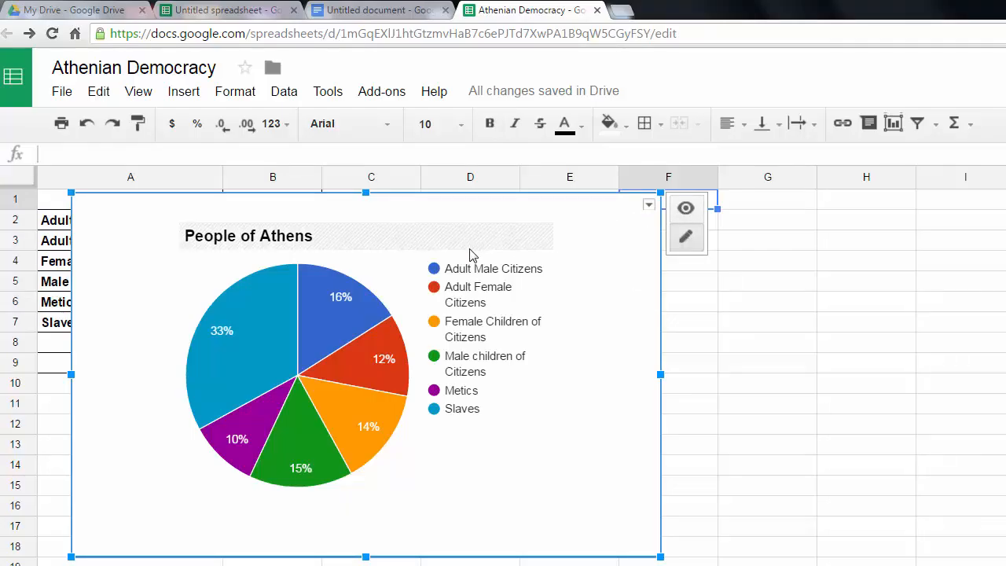
Fill the background of the People of Athens chart area with light yellow.
right_click(344, 302)
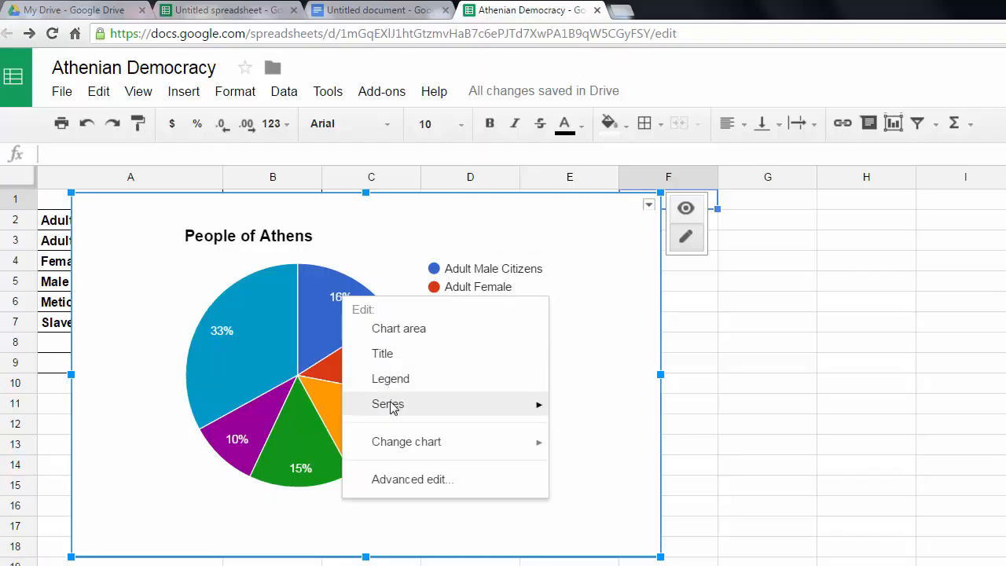
click(384, 360)
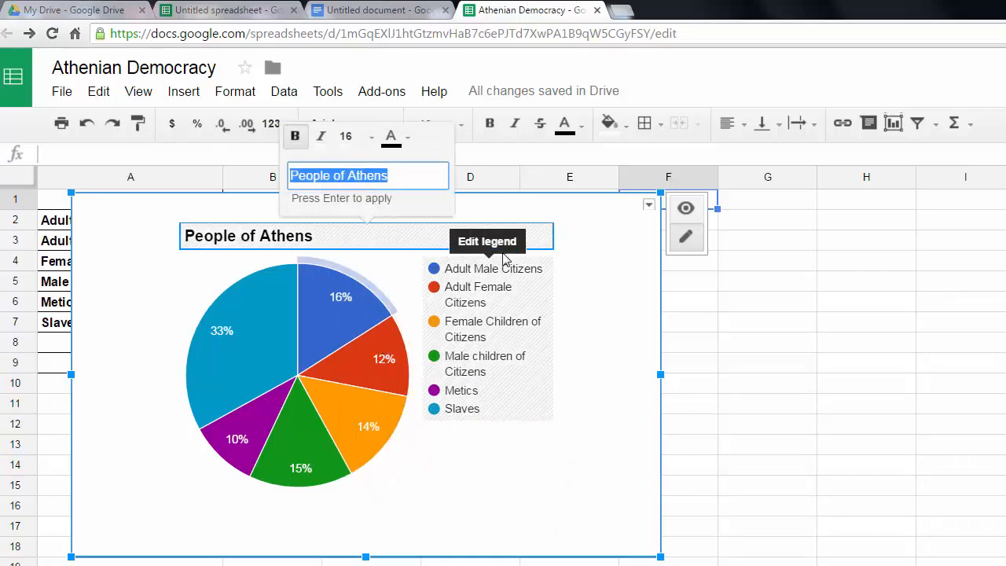
right_click(595, 253)
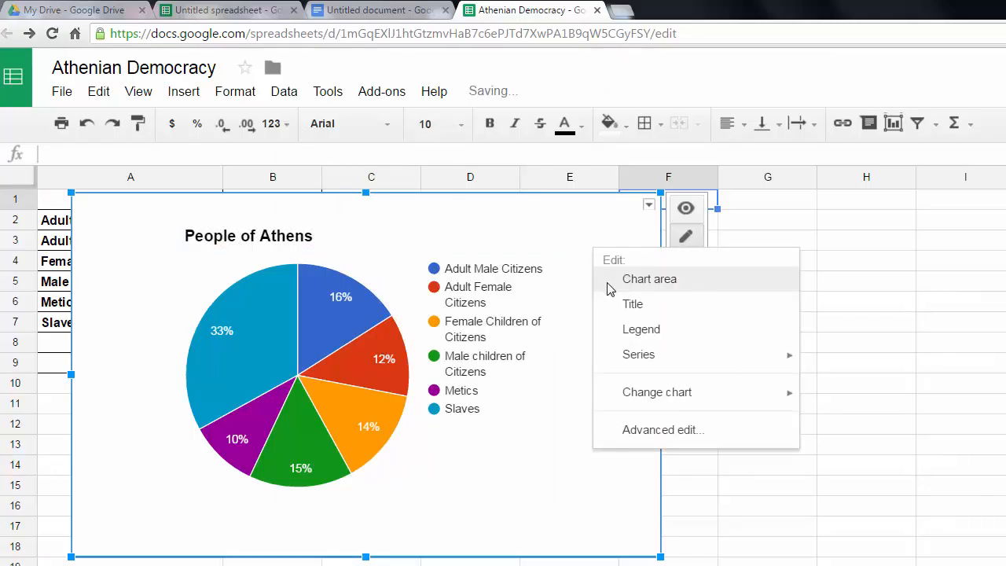
click(593, 287)
click(387, 170)
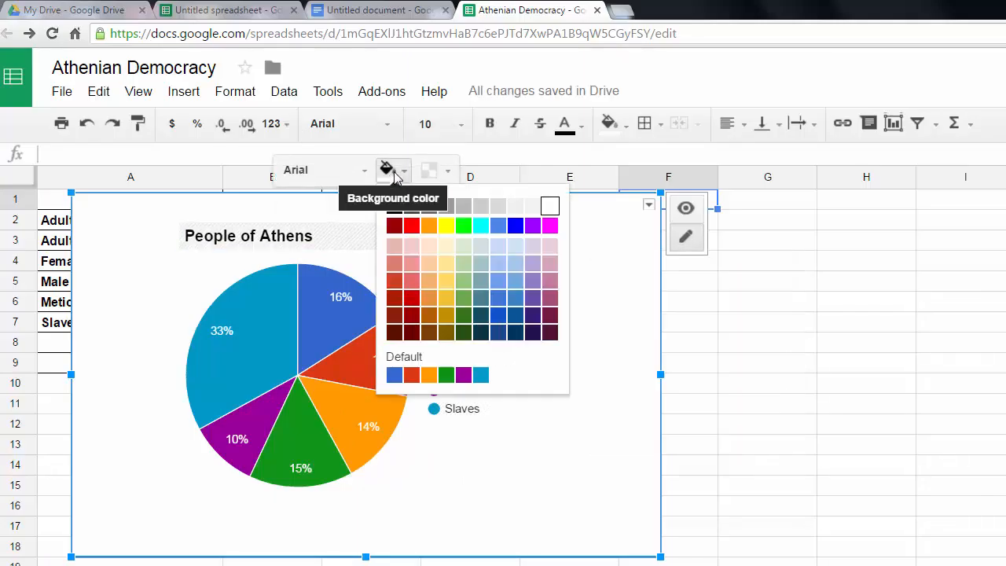
click(445, 267)
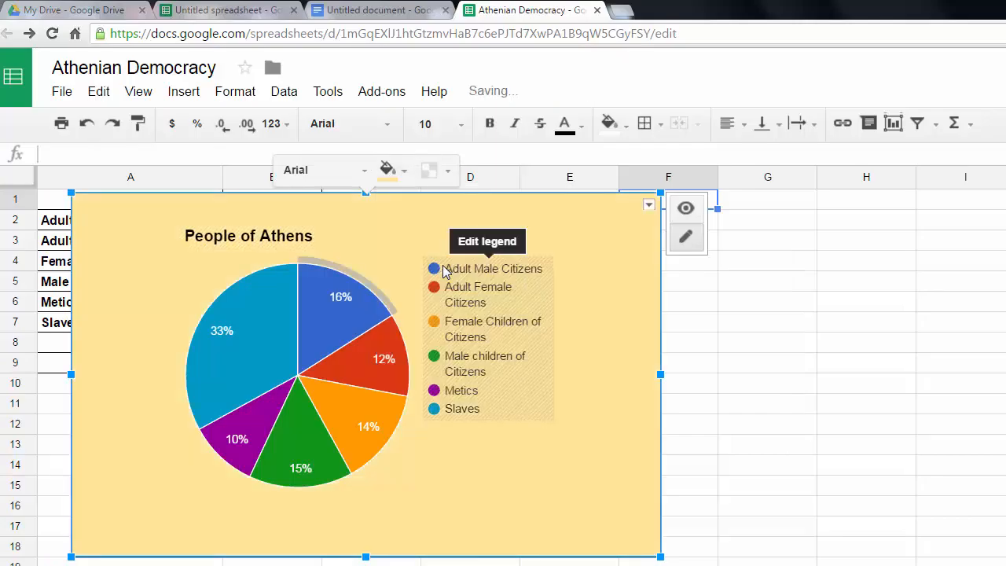
right_click(539, 236)
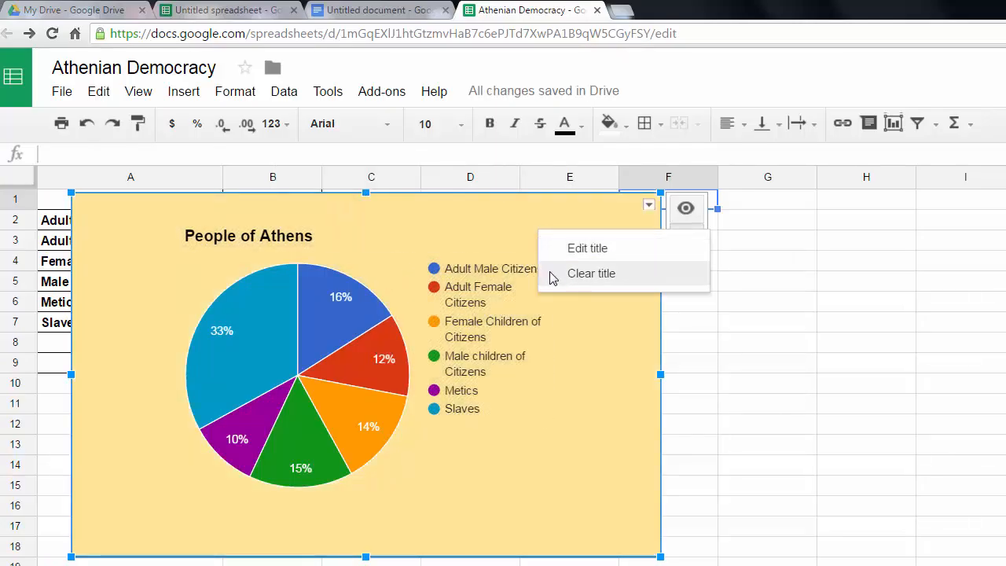
click(577, 386)
Recolour the Adult Female Citizens slice dark red in the chart's advanced editing options.
right_click(577, 386)
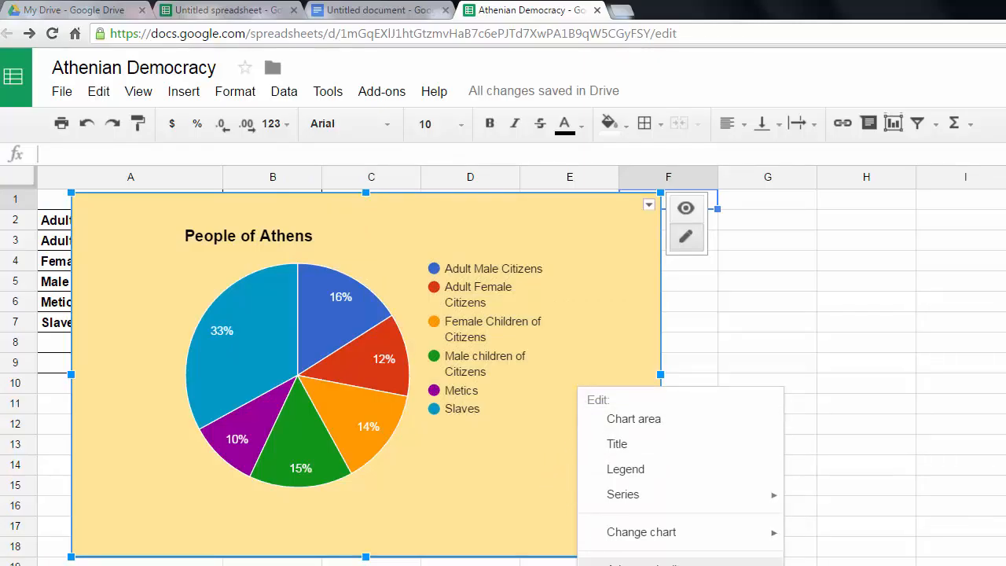
click(617, 559)
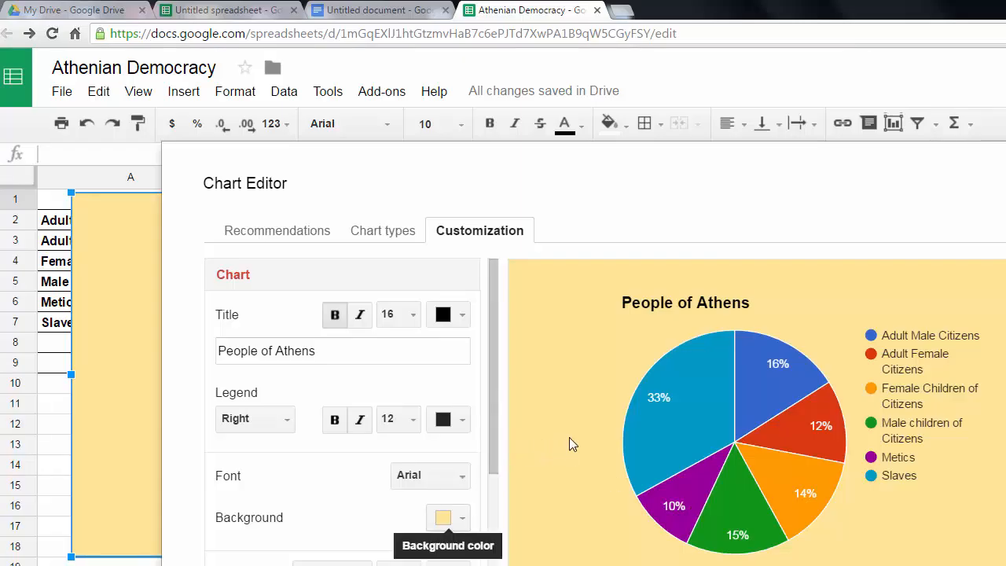
scroll(484, 368, down, 2)
scroll(468, 385, down, 2)
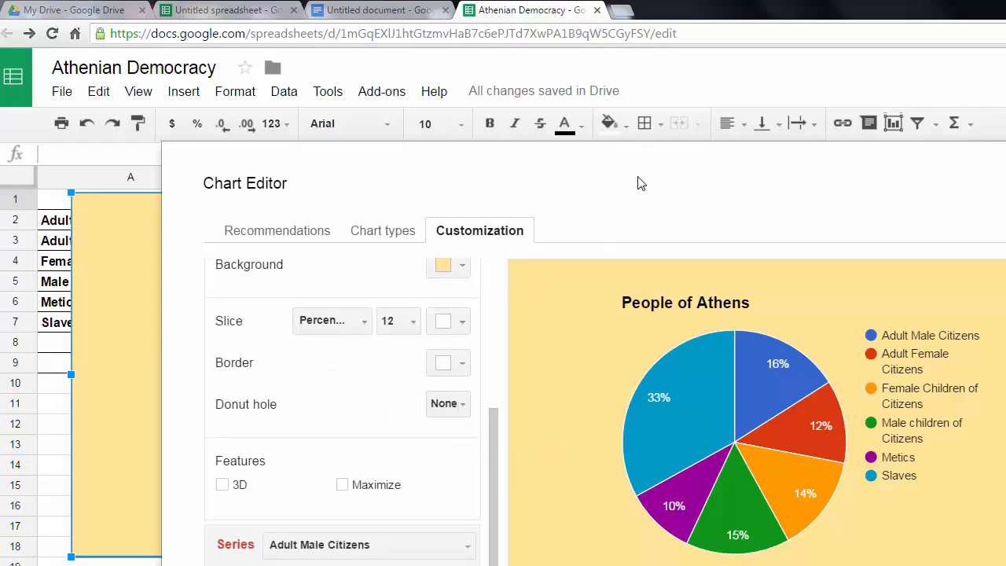
click(434, 553)
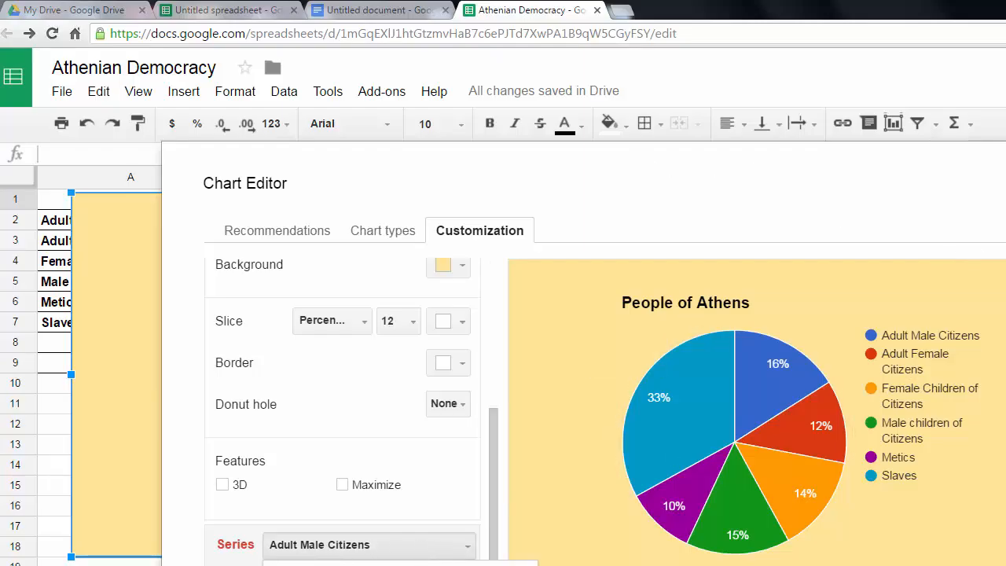
click(350, 545)
click(349, 546)
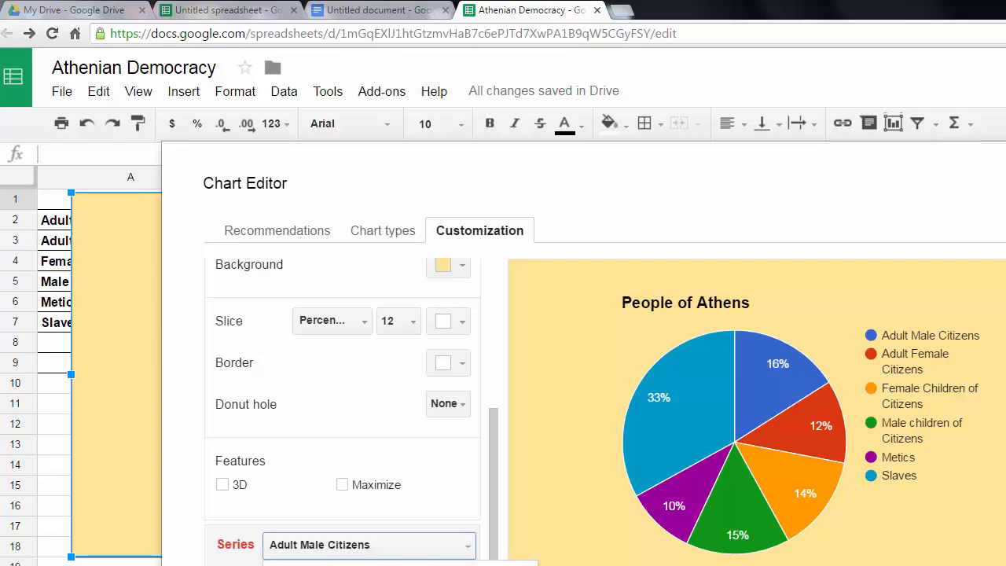
click(333, 544)
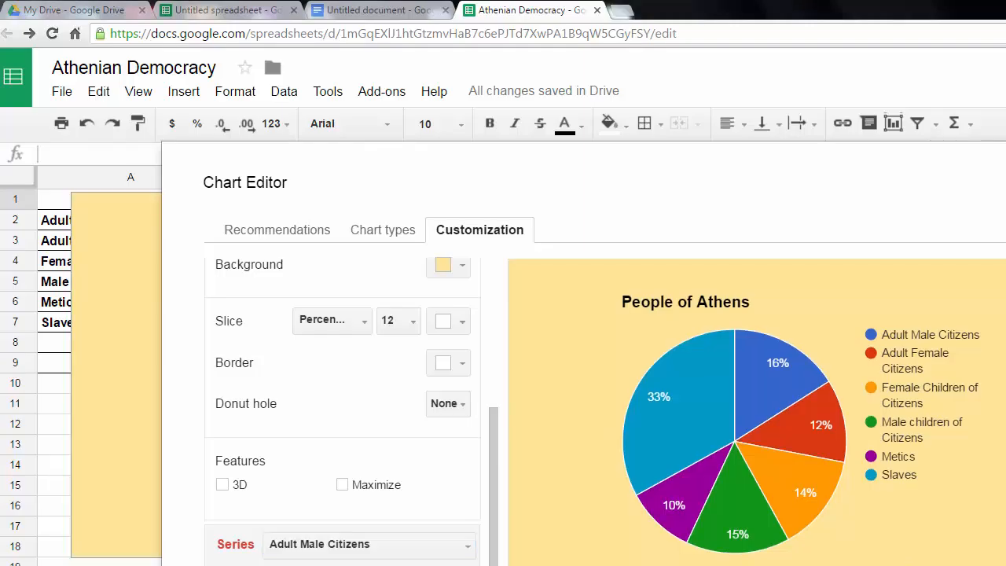
click(427, 550)
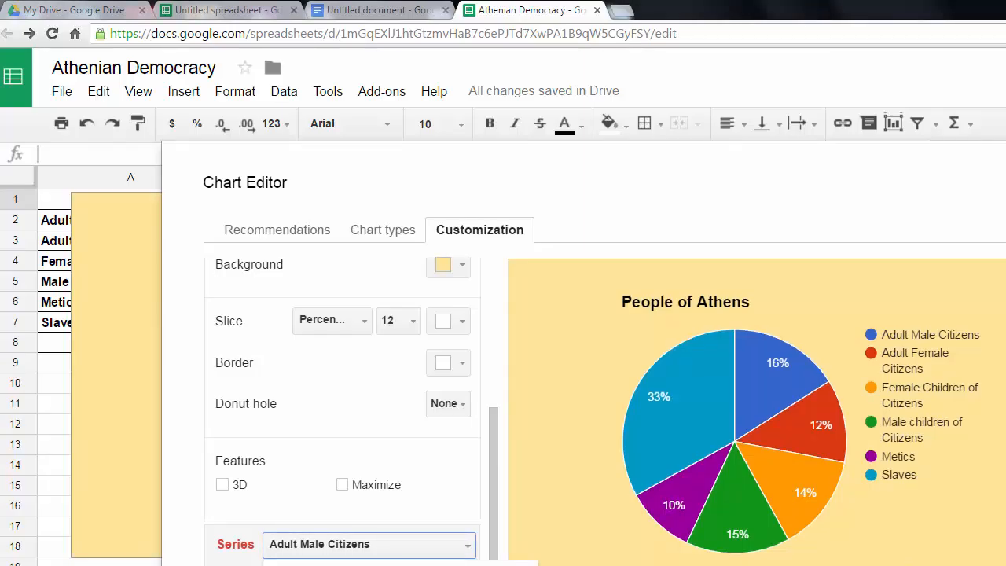
click(354, 565)
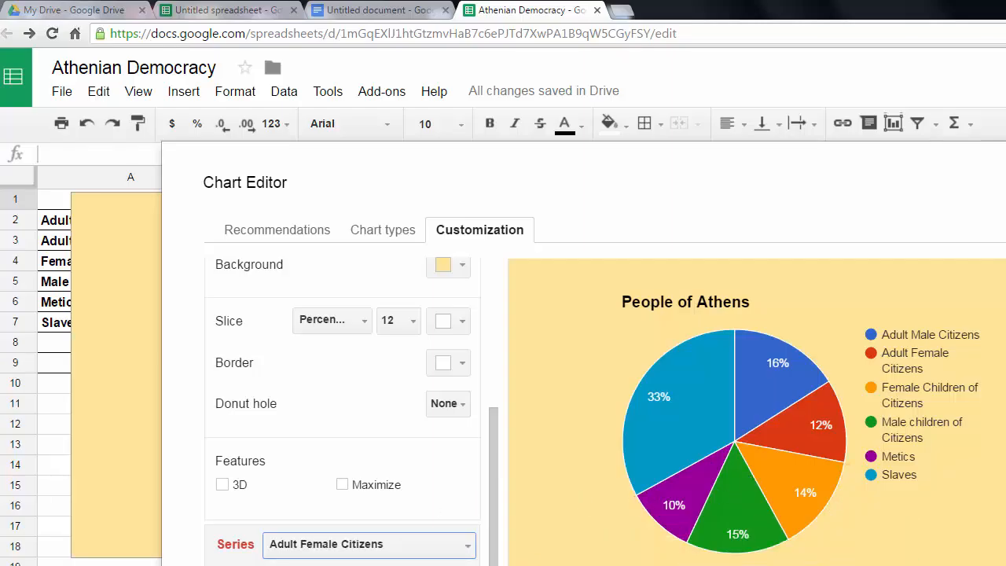
click(448, 565)
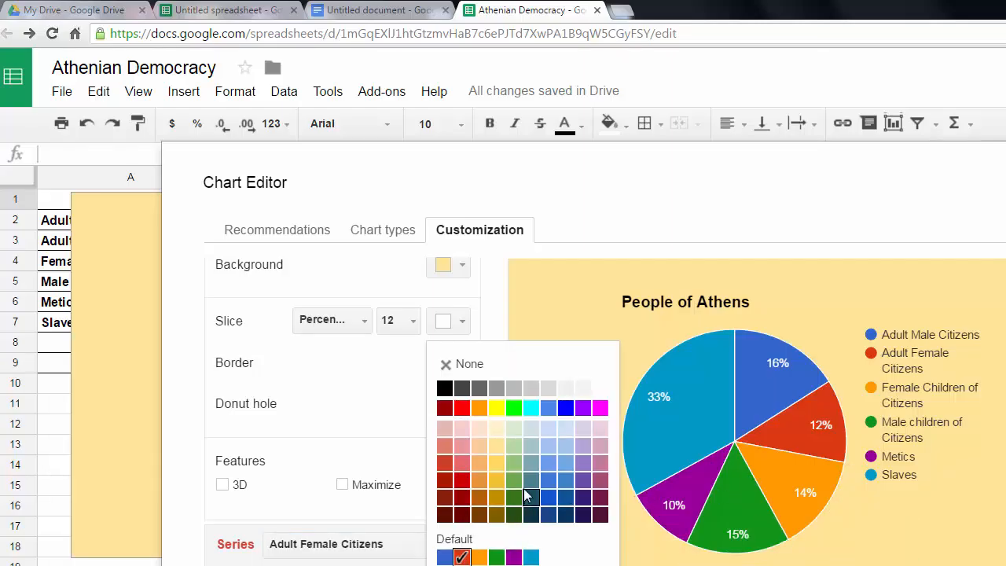
click(443, 500)
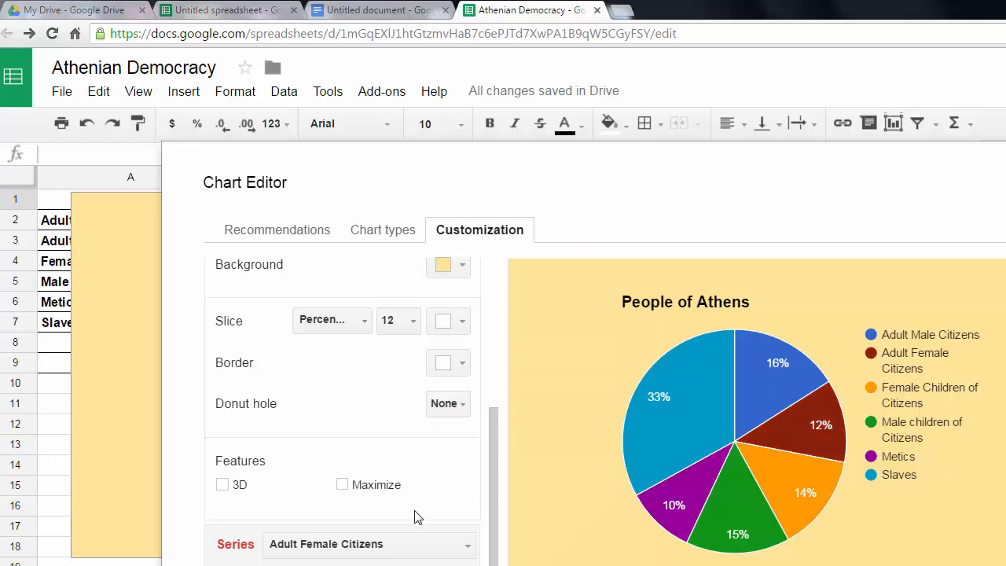
Make the pie chart 3D and apply the updated settings to the chart in the sheet.
click(224, 484)
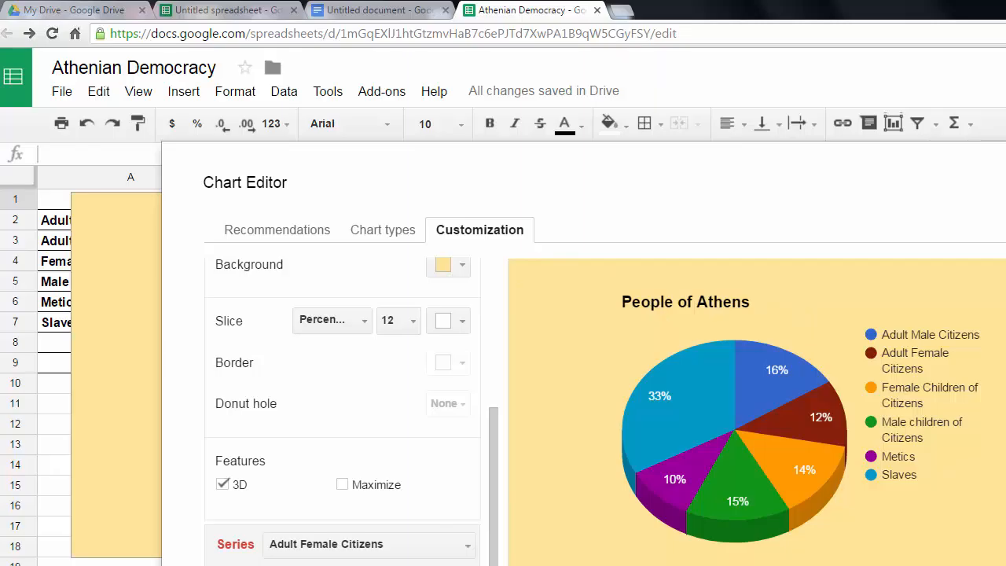
click(244, 564)
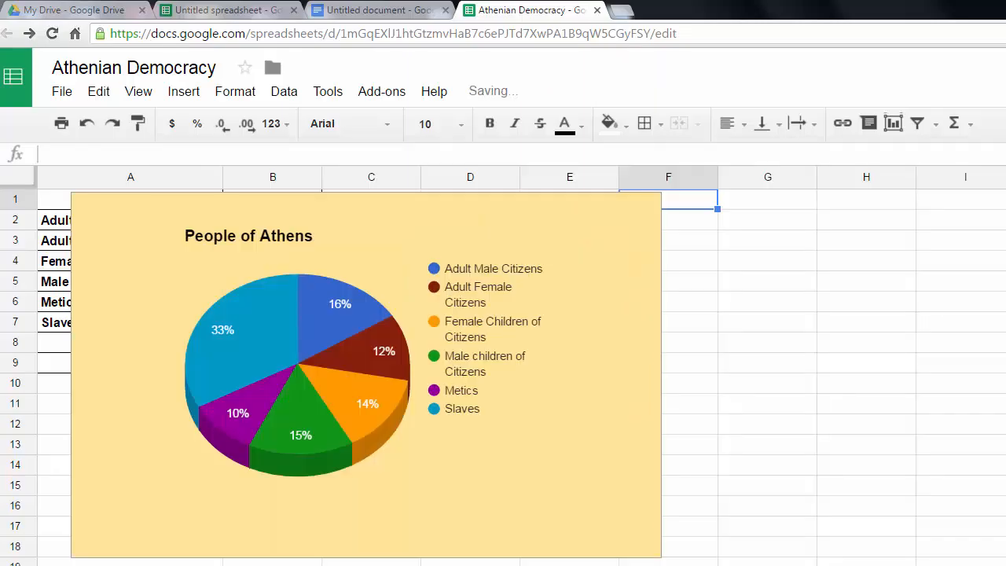
Move the People of Athens chart to the sheet's upper-left corner over cell A1 and copy the chart.
click(303, 323)
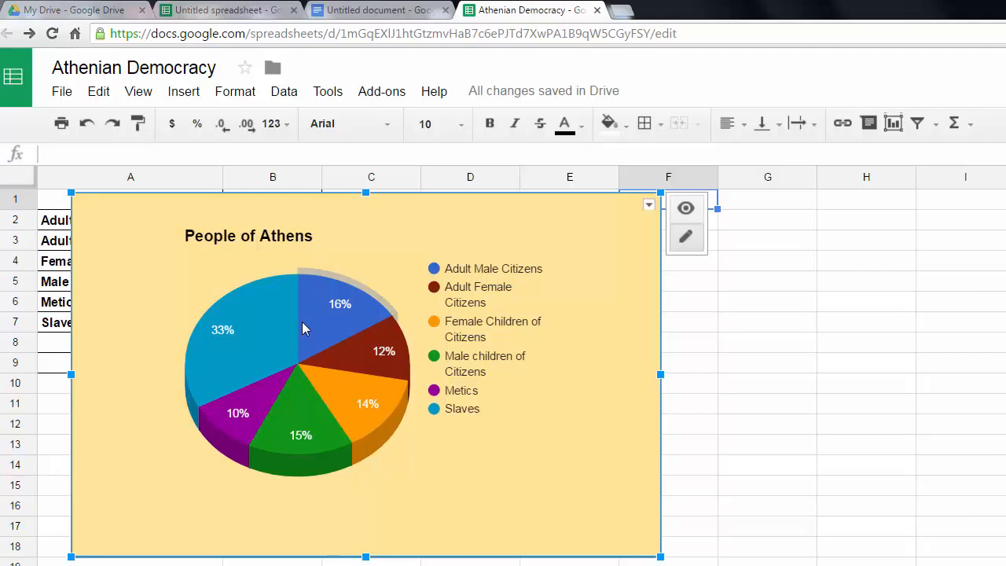
drag(314, 319, 258, 280)
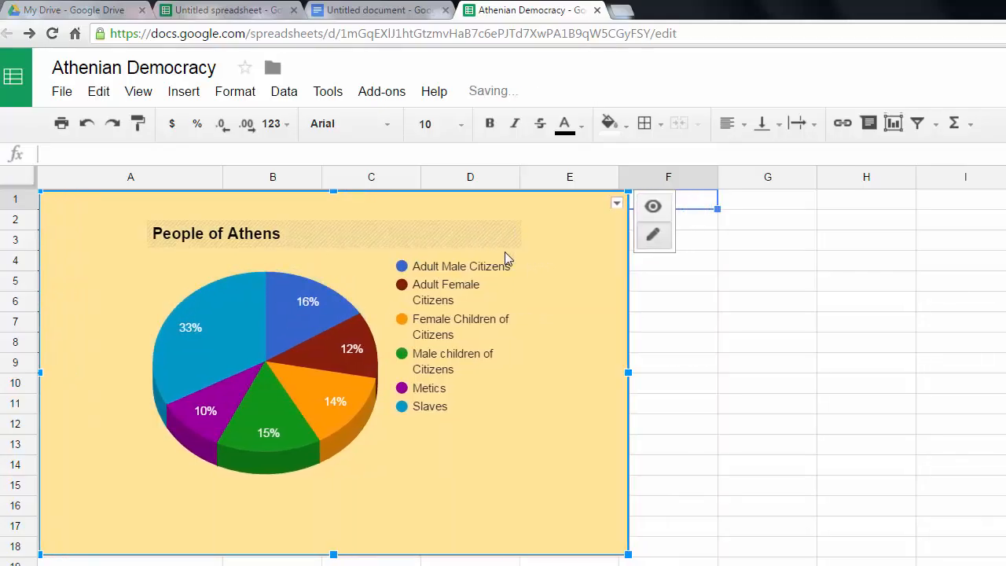
click(616, 204)
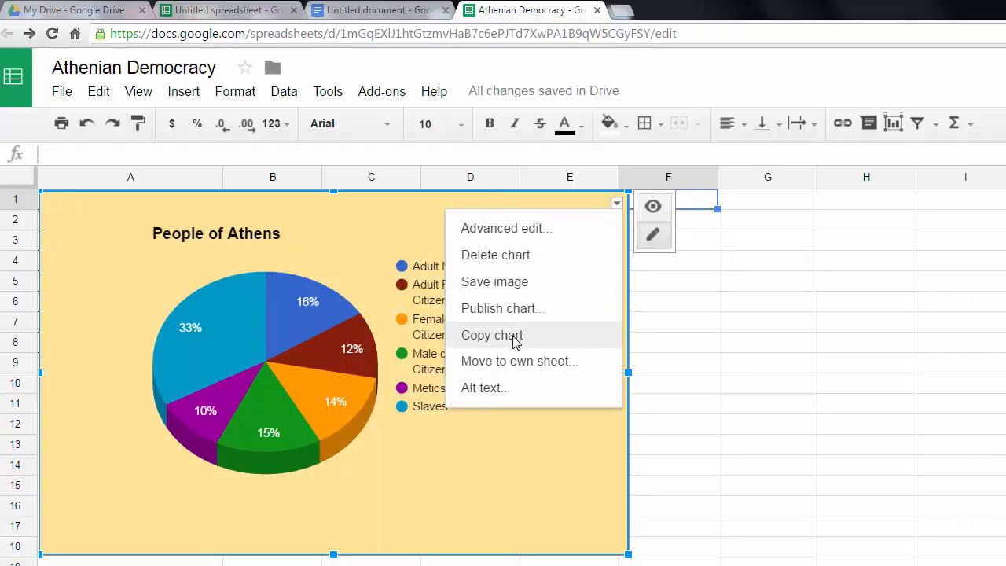
Paste the copied chart into the Untitled document in Google Docs and shrink it proportionally until its right edge lies near the ruler's 6 mark.
click(385, 10)
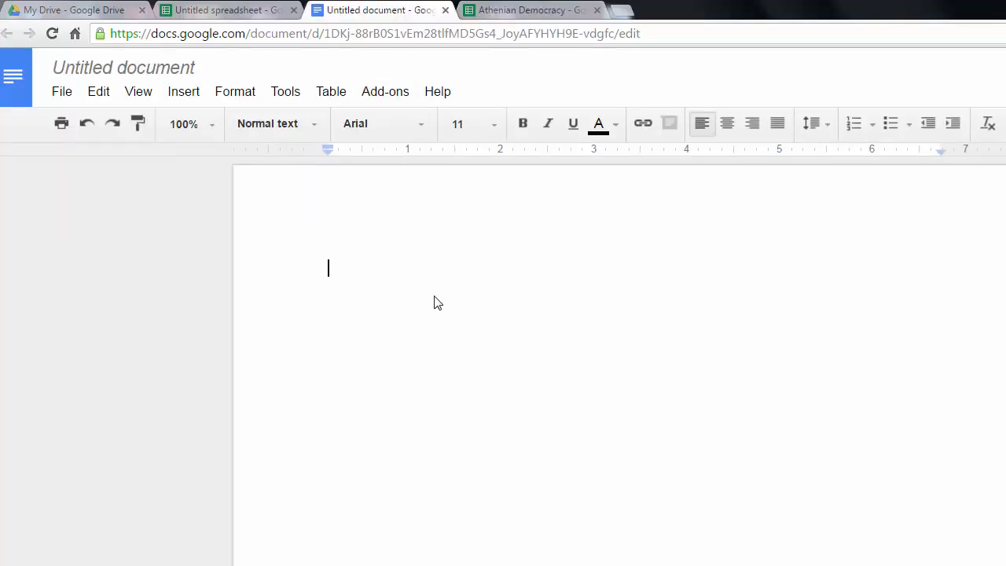
right_click(438, 303)
click(456, 369)
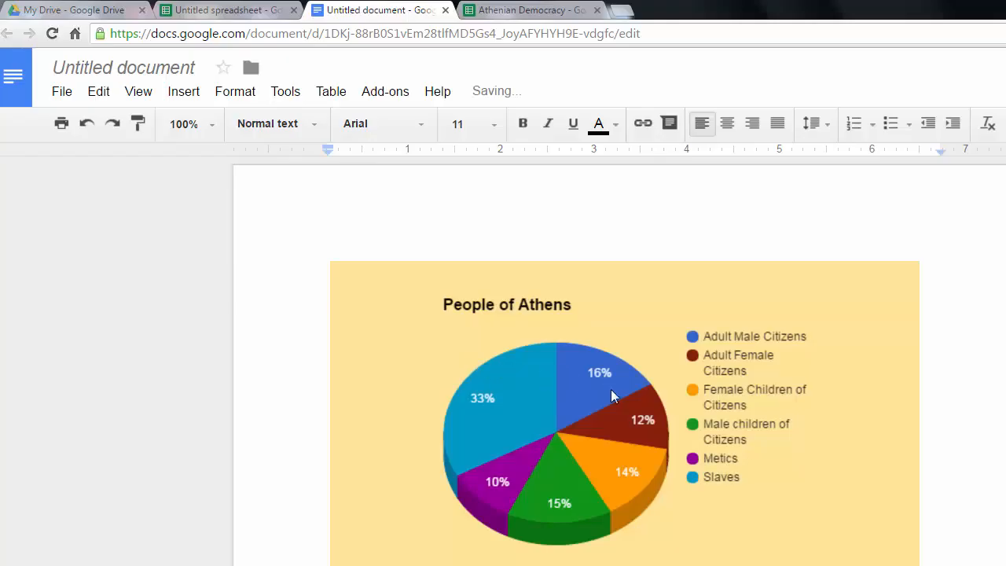
click(665, 318)
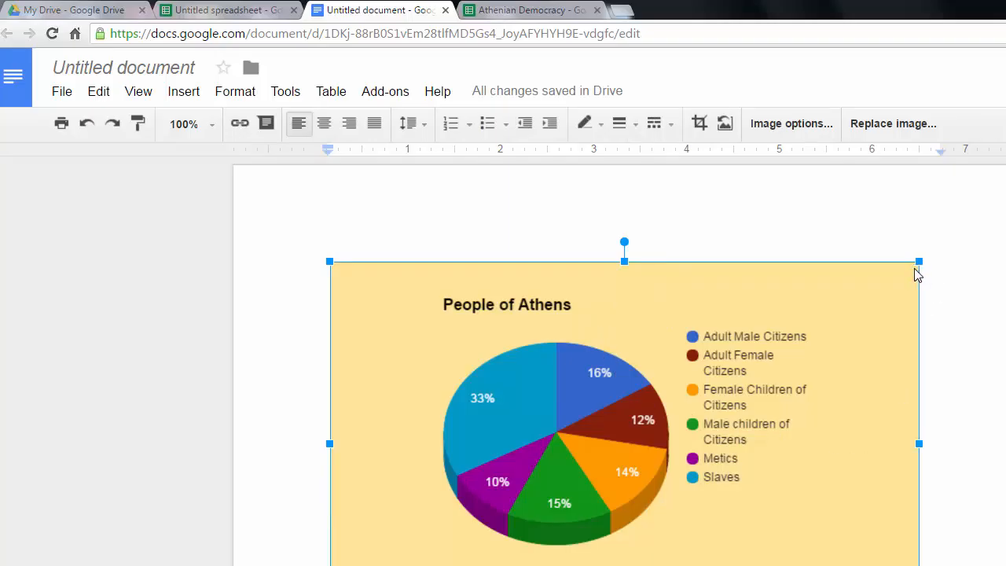
drag(918, 263, 849, 291)
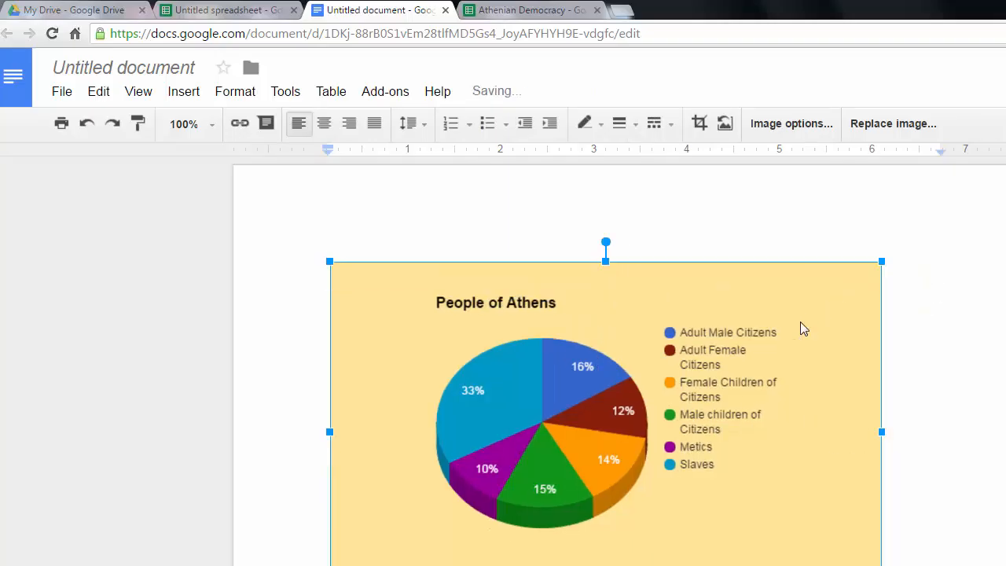